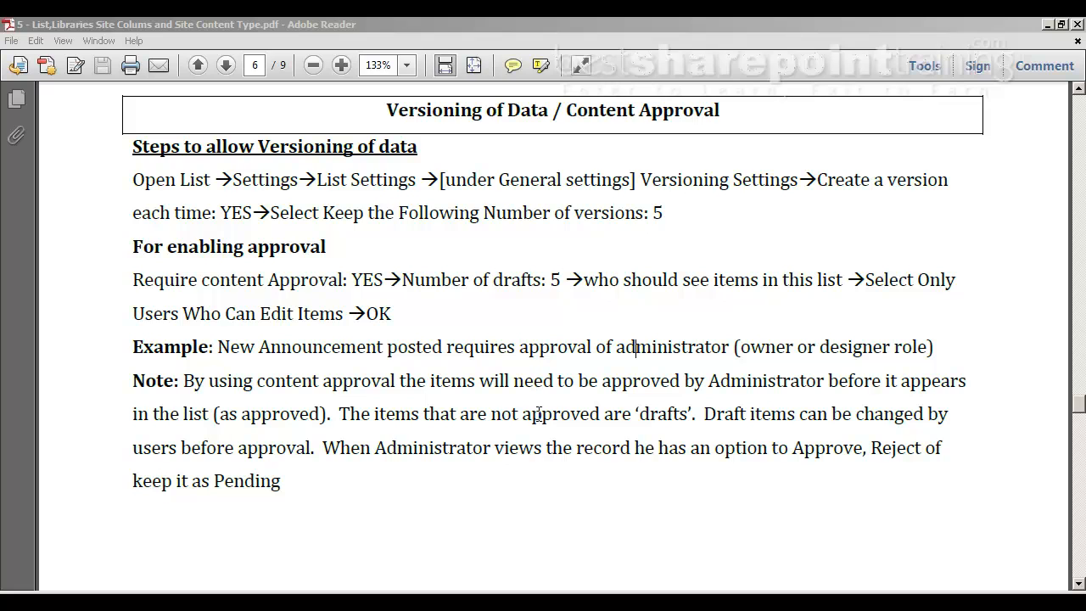
pyautogui.click(519, 501)
pyautogui.scroll(-4, 520, 501)
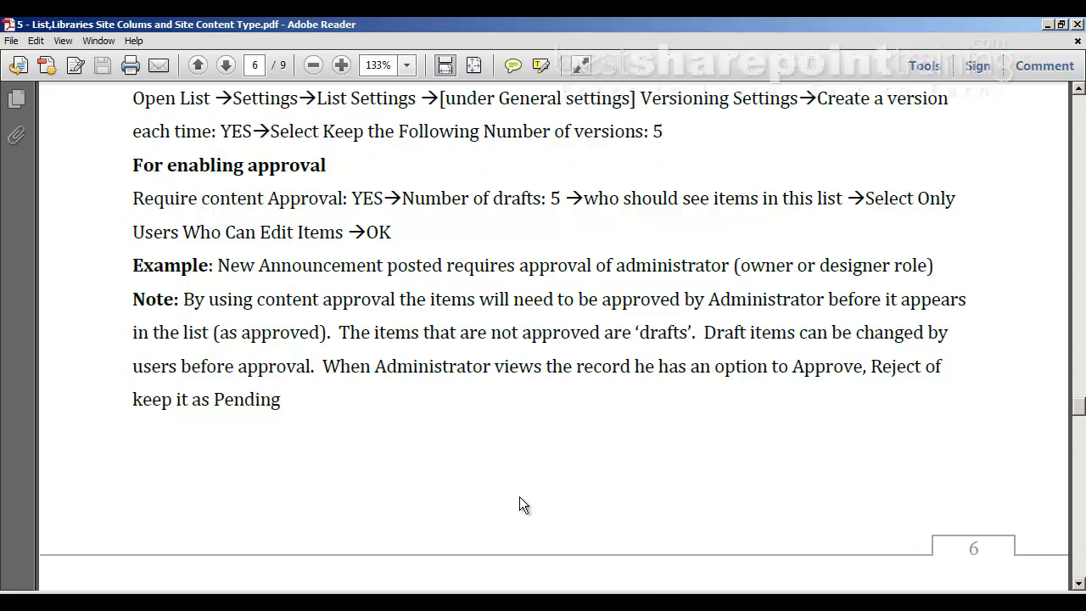
pyautogui.scroll(5, 519, 496)
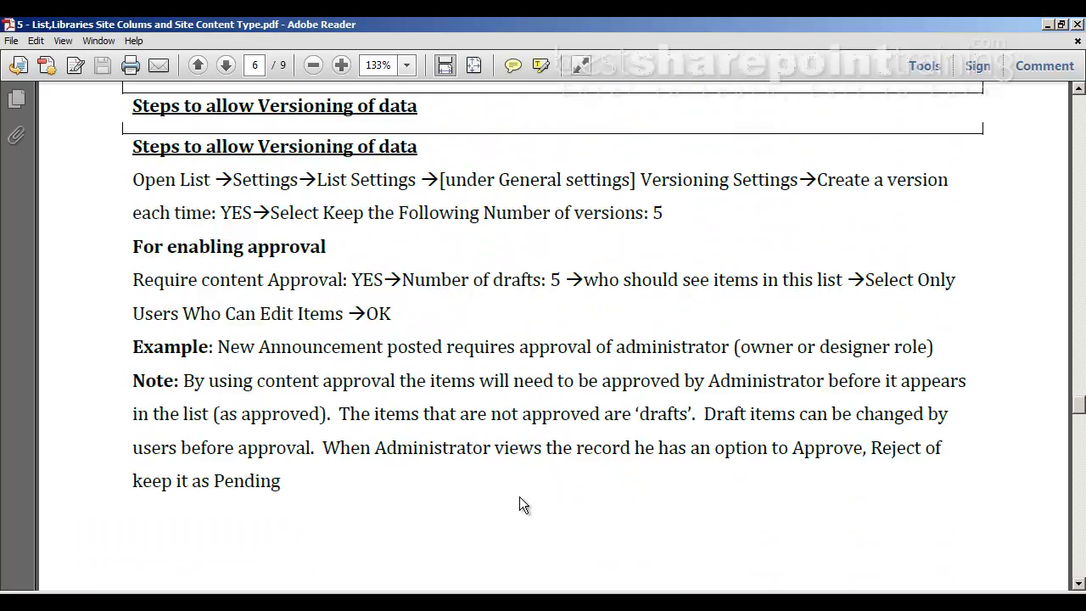
pyautogui.scroll(-1, 517, 467)
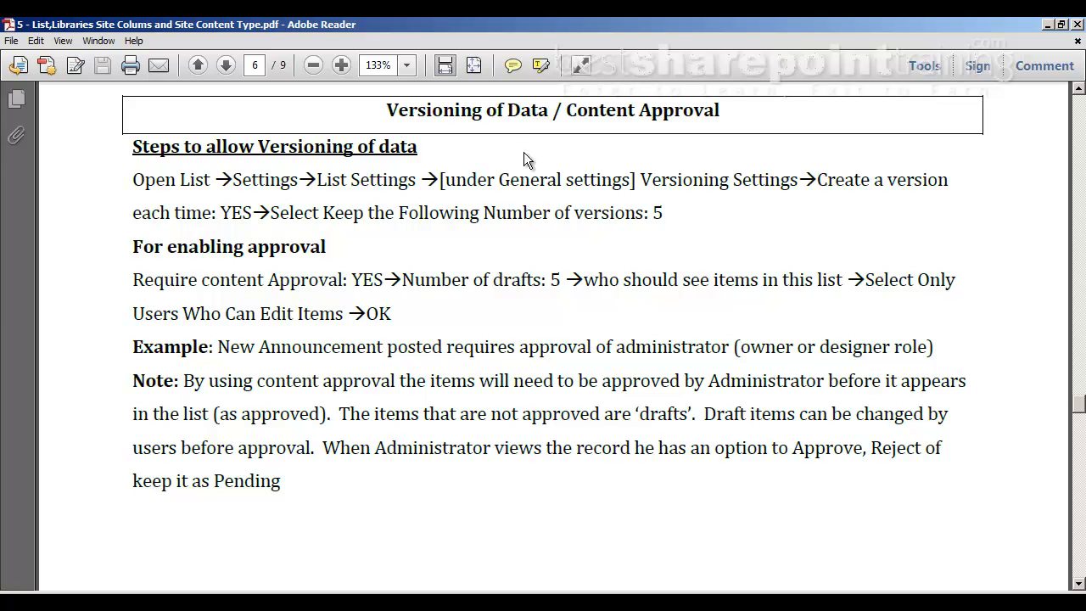
# - Switch to the SharePoint site in Internet Explorer and open the versioning settings of the Employee list
pyautogui.click(289, 593)
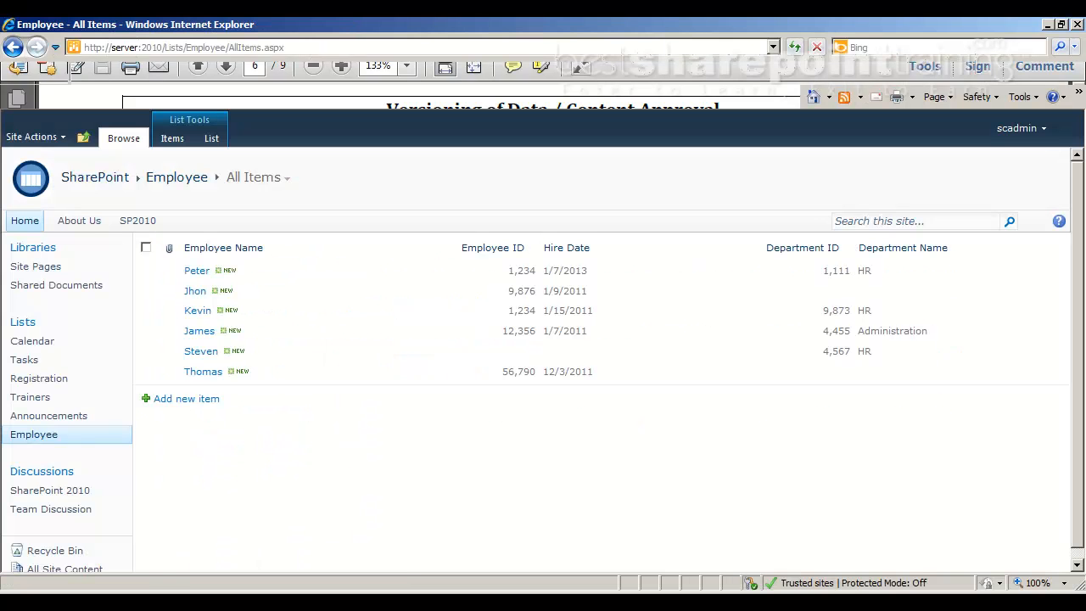
pyautogui.click(61, 436)
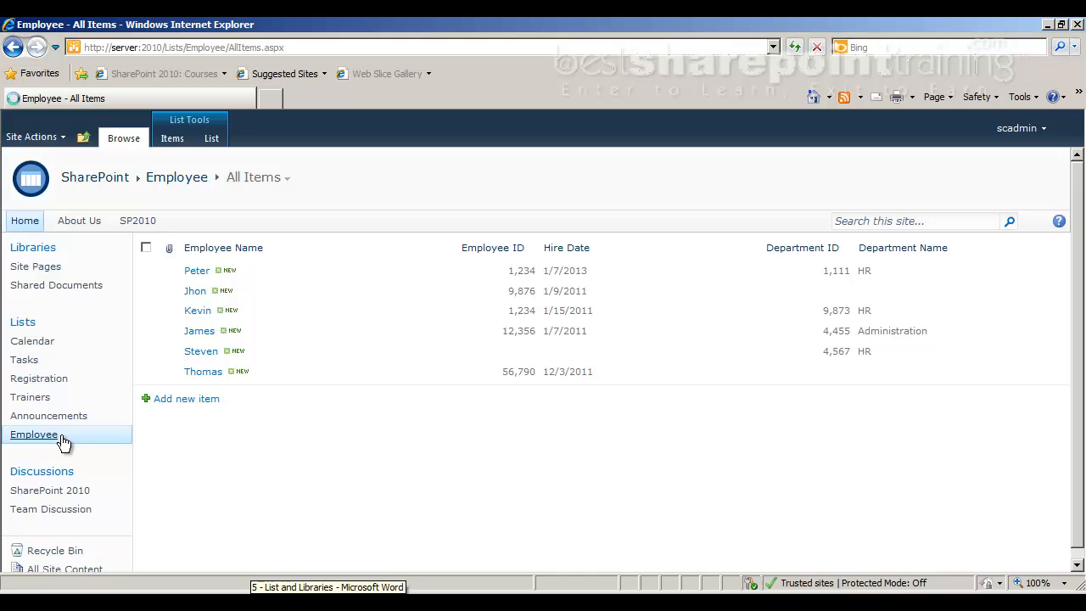
pyautogui.click(225, 140)
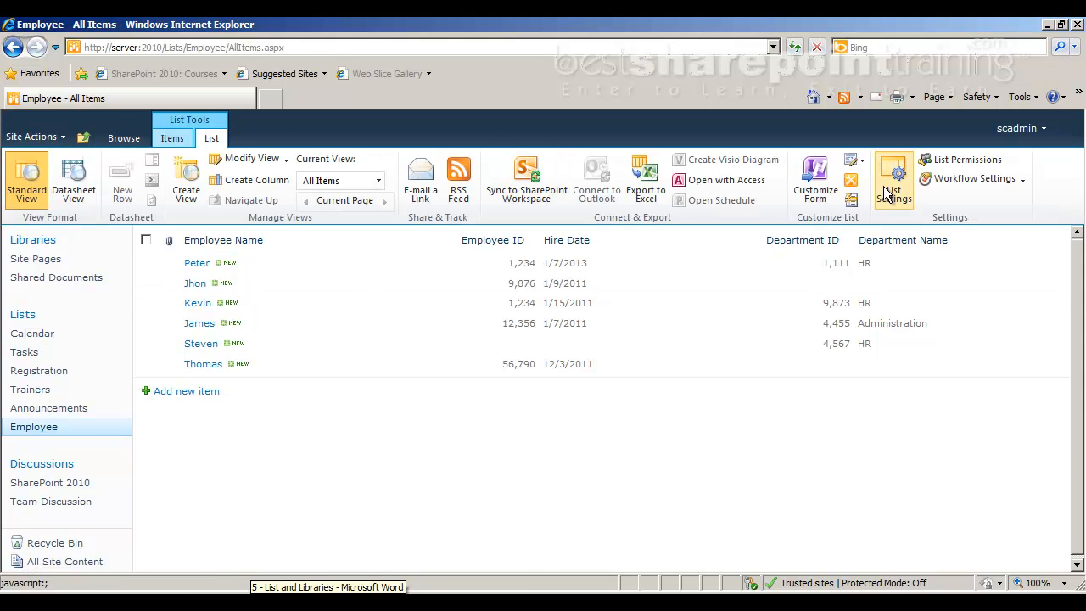
pyautogui.click(892, 190)
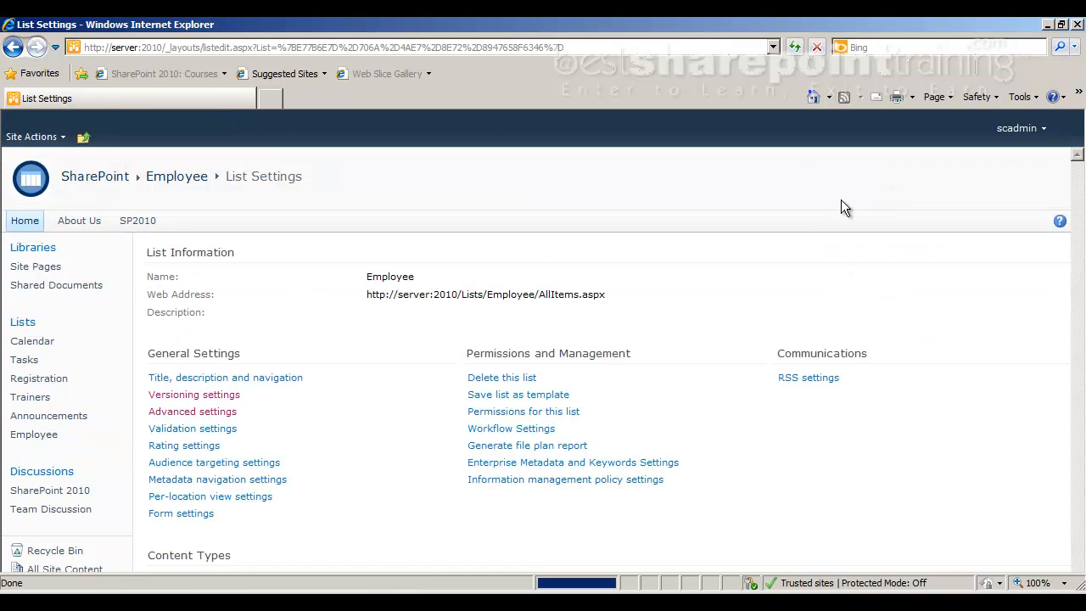
pyautogui.click(222, 396)
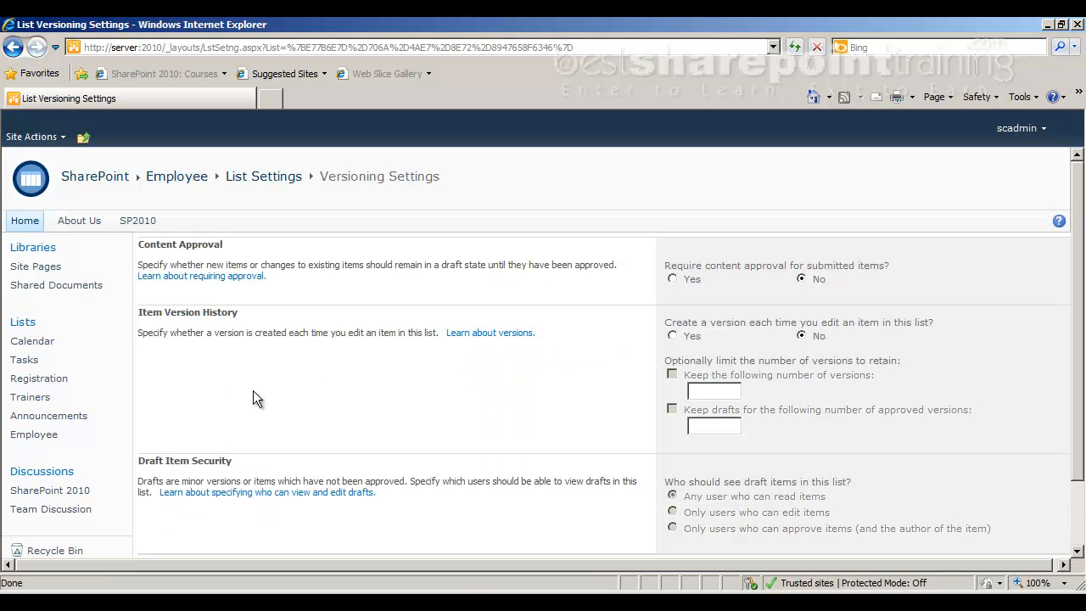
# - Enable creating a version on each item edit, limit the versions kept to 5, and save the settings
pyautogui.click(673, 338)
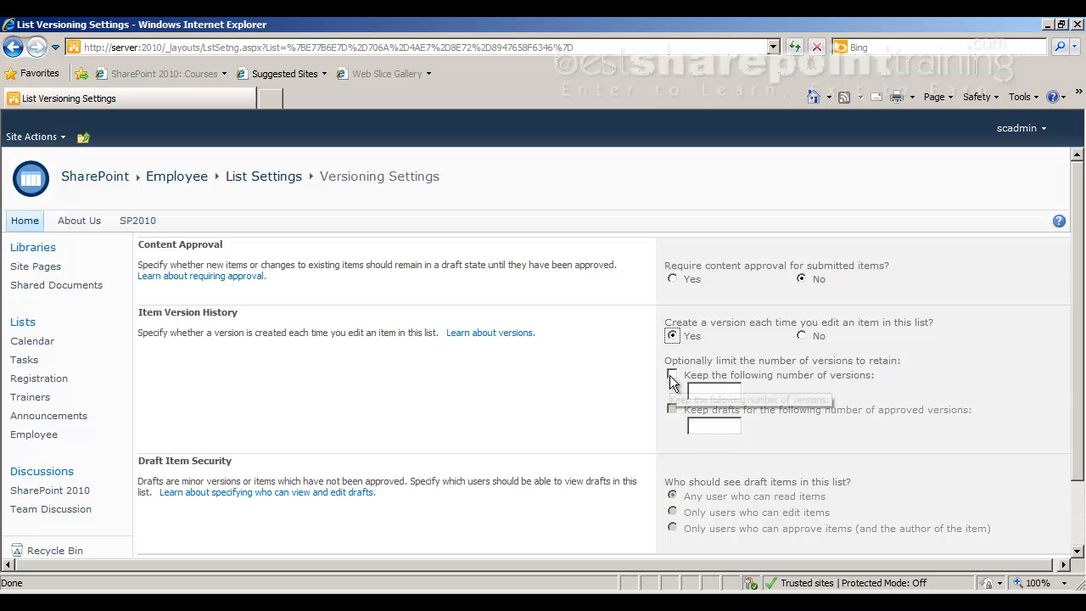
pyautogui.click(672, 375)
pyautogui.click(710, 392)
pyautogui.write('5')
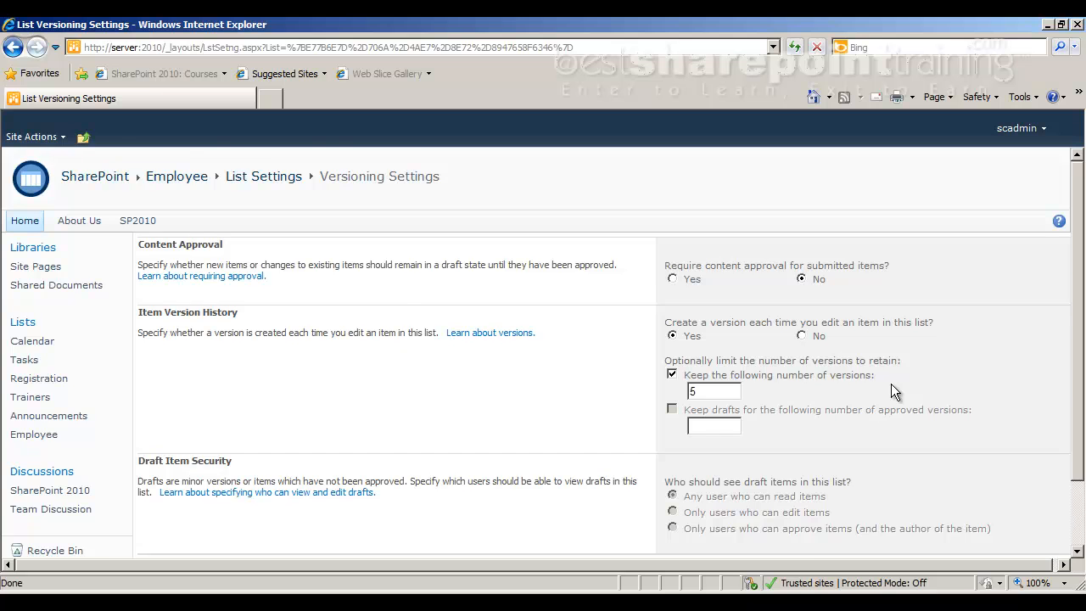
pyautogui.scroll(-2, 892, 384)
pyautogui.click(870, 496)
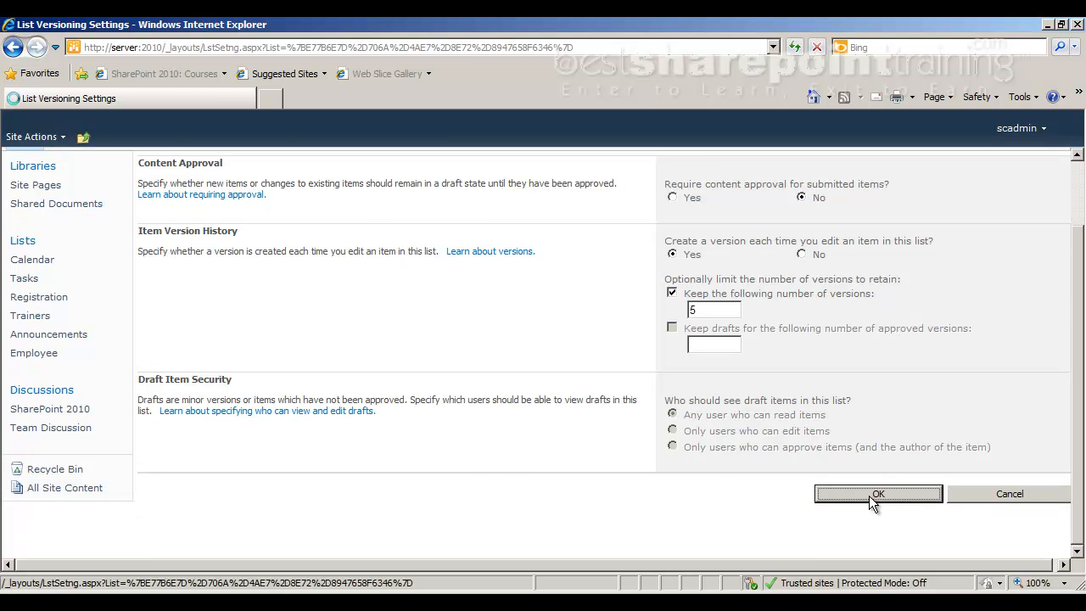
# - Start a new item in the Employee list with the employee name Steve Jobs and fill in the employee ID
pyautogui.click(24, 442)
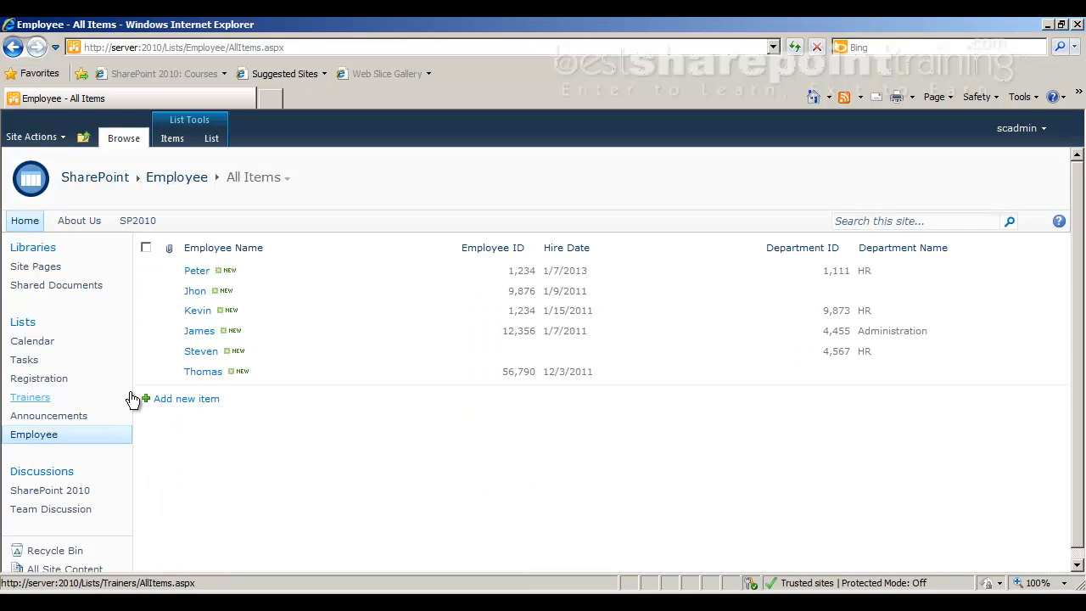
pyautogui.click(165, 398)
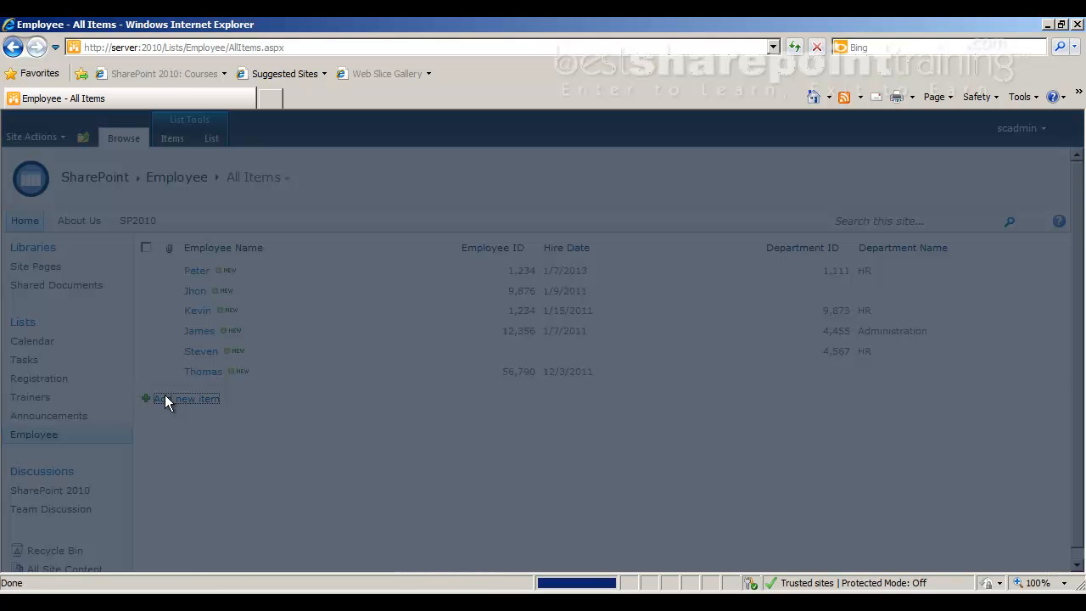
pyautogui.write('Stve')
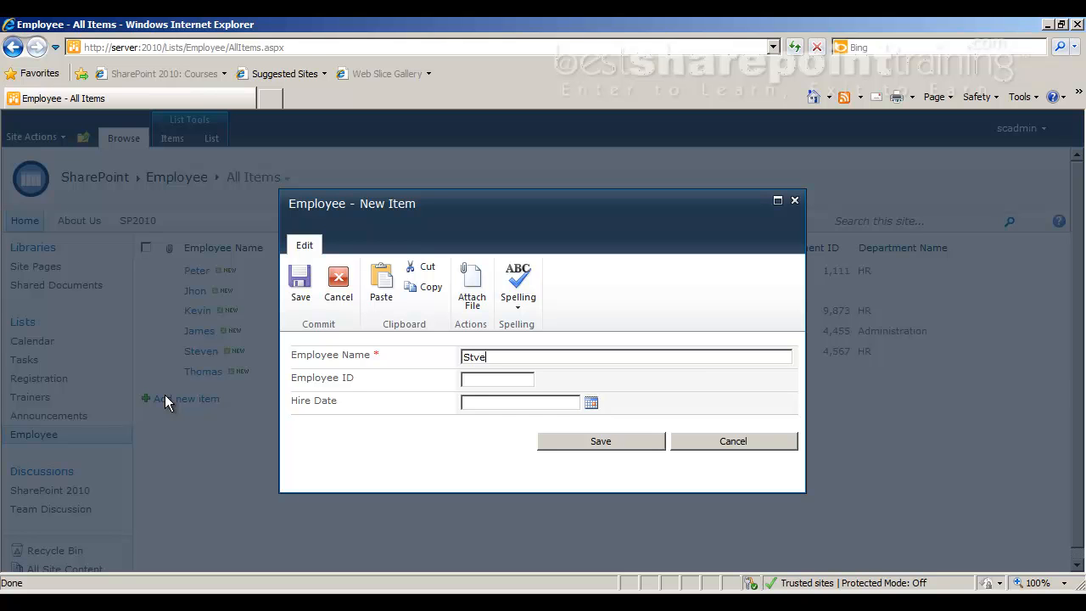
pyautogui.press('BackSpace')
pyautogui.press('BackSpace')
pyautogui.press('BackSpace')
pyautogui.write('teve J')
pyautogui.write('obs')
pyautogui.write('4567')
# - Set the new employee's hire date to 1/13/2001 and save the item
pyautogui.press('Tab')
pyautogui.press('Tab')
pyautogui.press('Return')
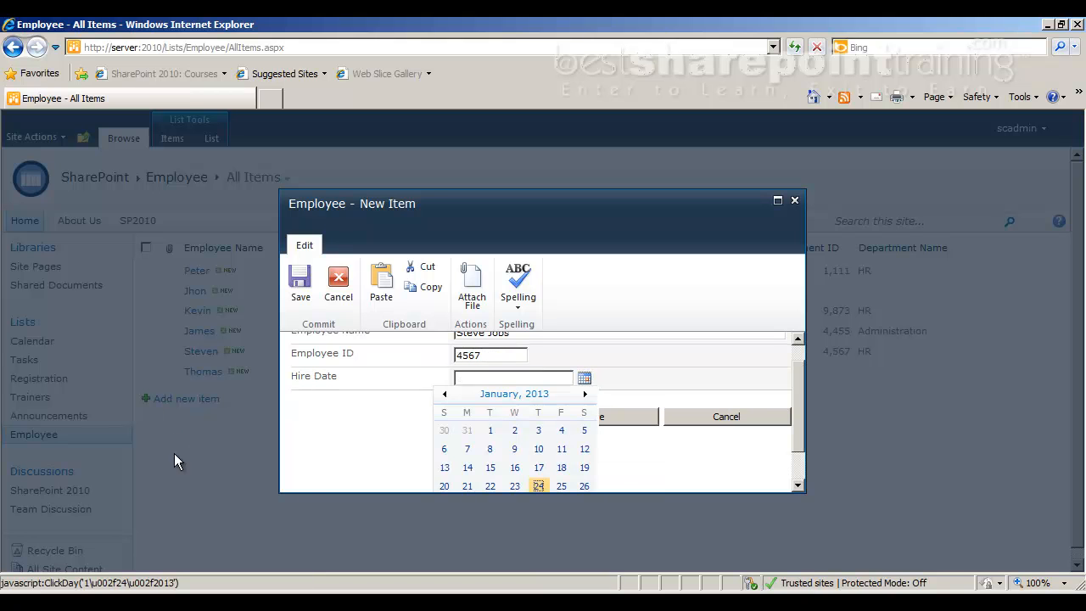
pyautogui.click(445, 468)
pyautogui.click(566, 402)
pyautogui.press('BackSpace')
pyautogui.press('BackSpace')
pyautogui.press('BackSpace')
pyautogui.write('001')
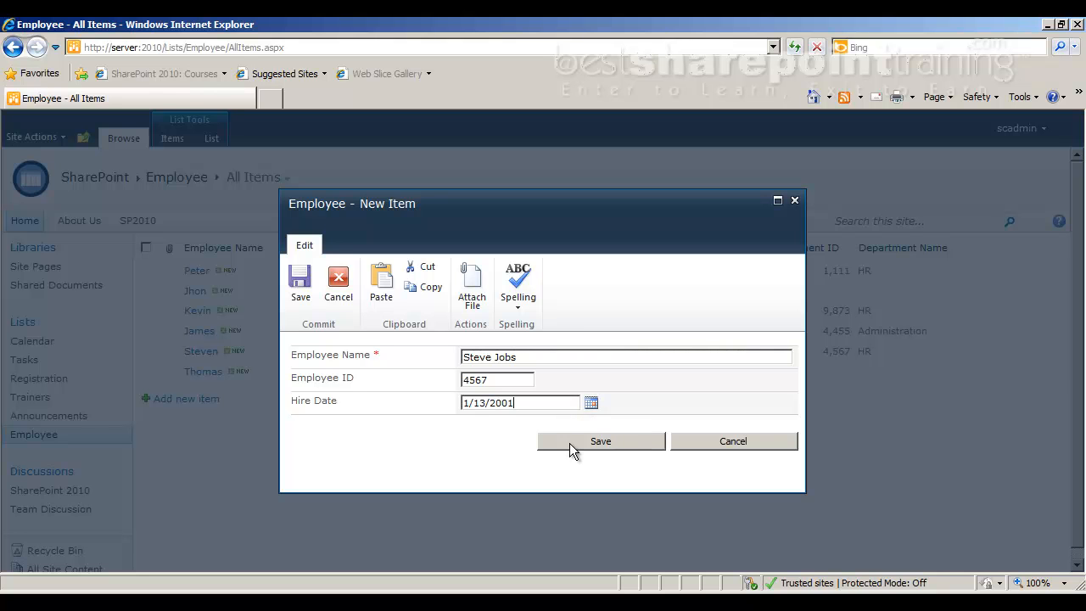
pyautogui.click(570, 443)
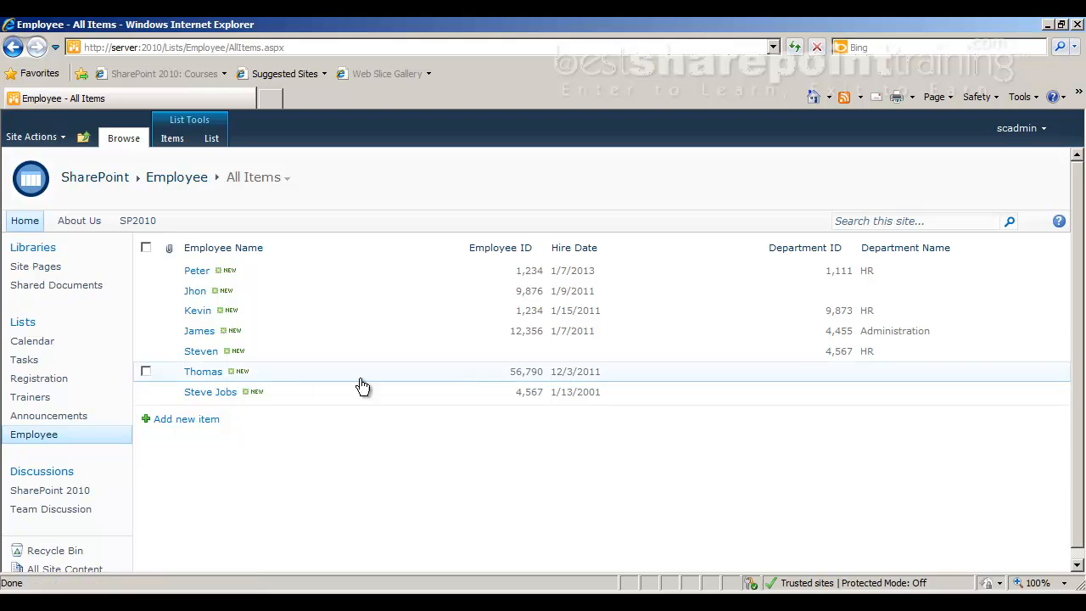
# - View the version history of the Steve Jobs item, then close it
pyautogui.click(146, 393)
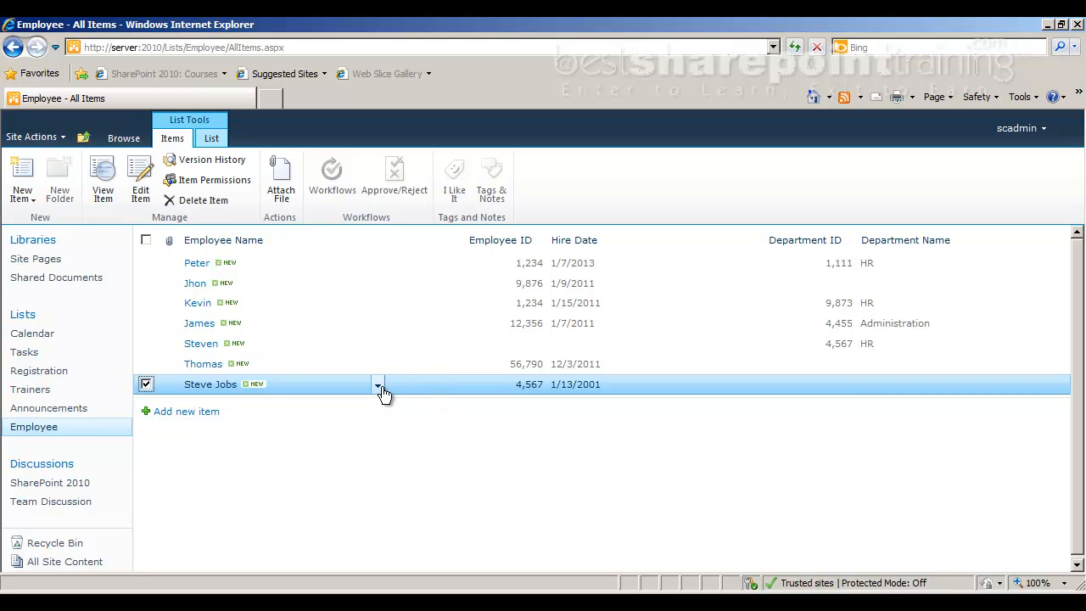
pyautogui.click(380, 394)
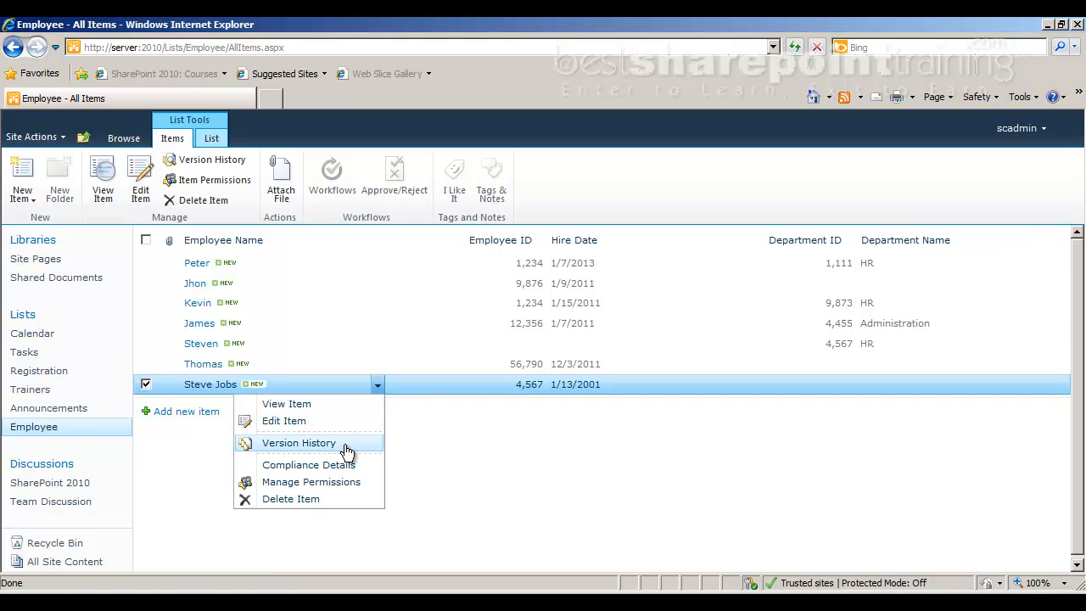
pyautogui.click(352, 443)
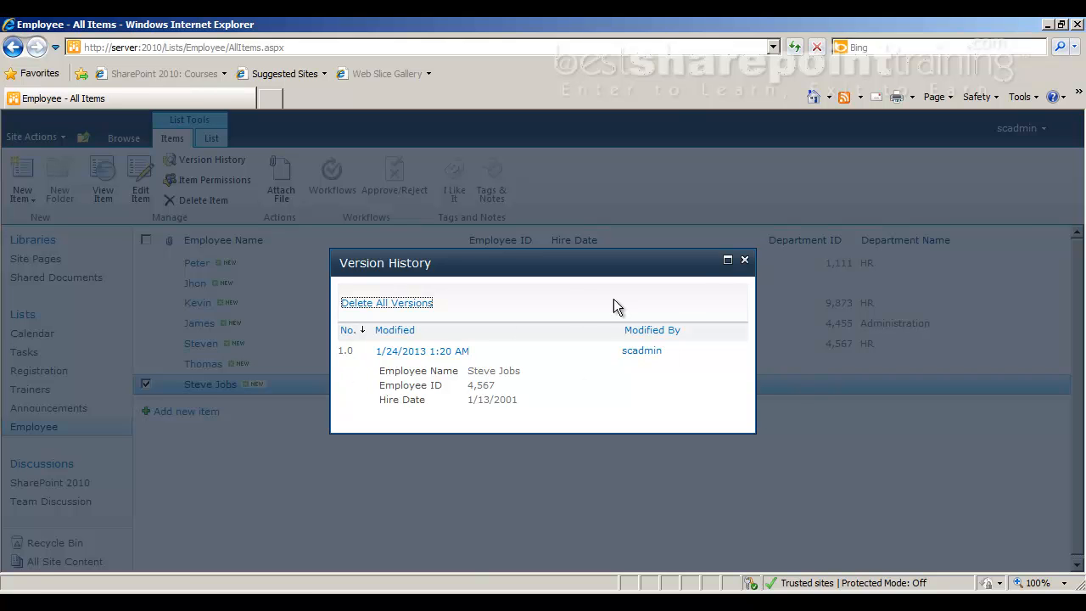
pyautogui.click(745, 260)
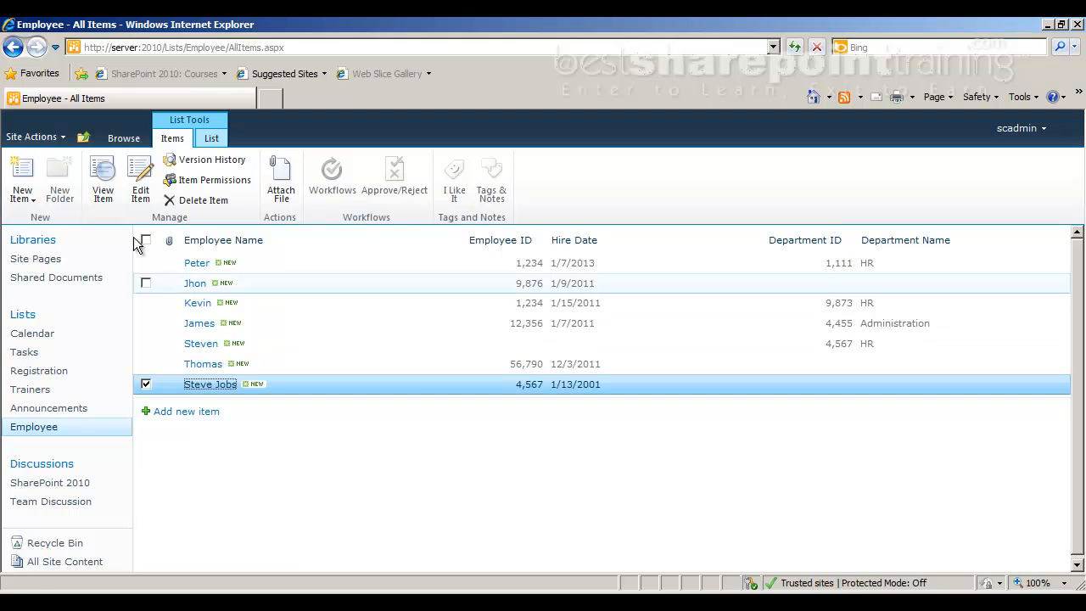
# - Edit the Steve Jobs item to set the hire date to 1/13/2003 and save the change
pyautogui.click(142, 197)
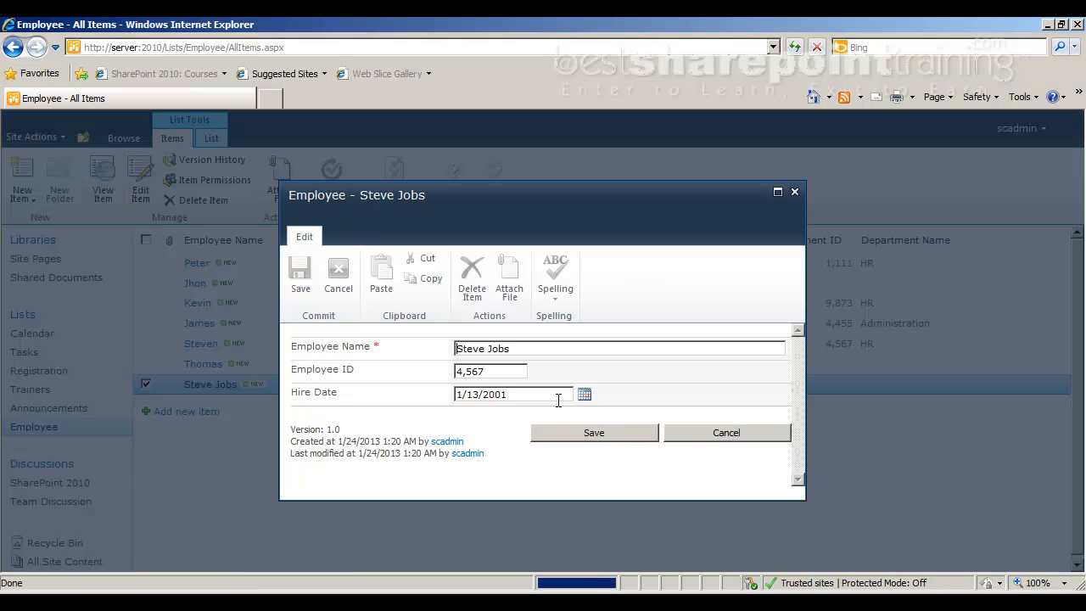
pyautogui.click(528, 394)
pyautogui.press('BackSpace')
pyautogui.press('BackSpace')
pyautogui.write('03')
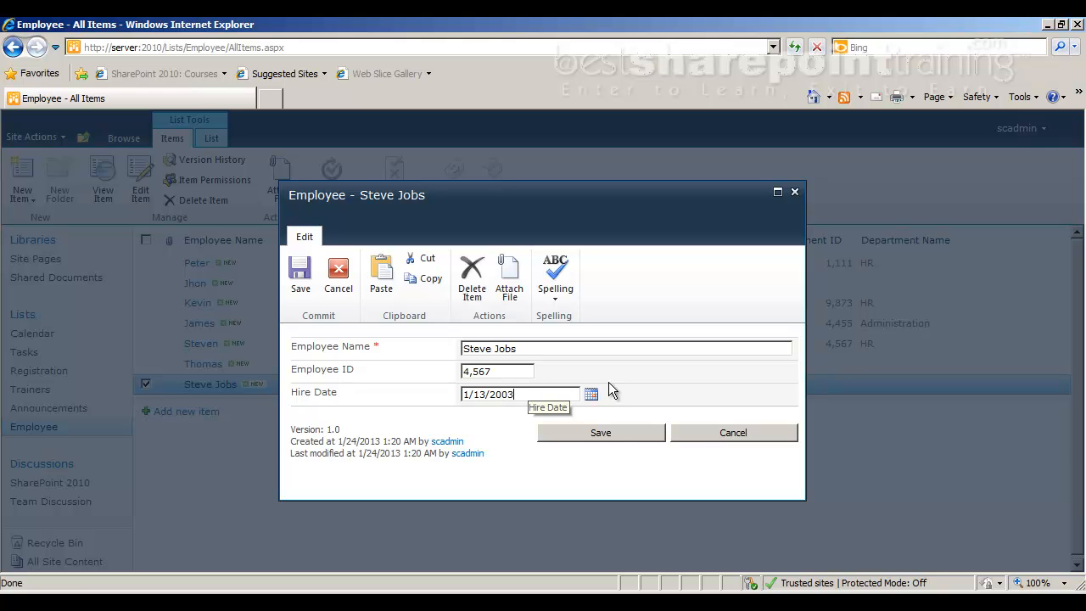
pyautogui.click(606, 438)
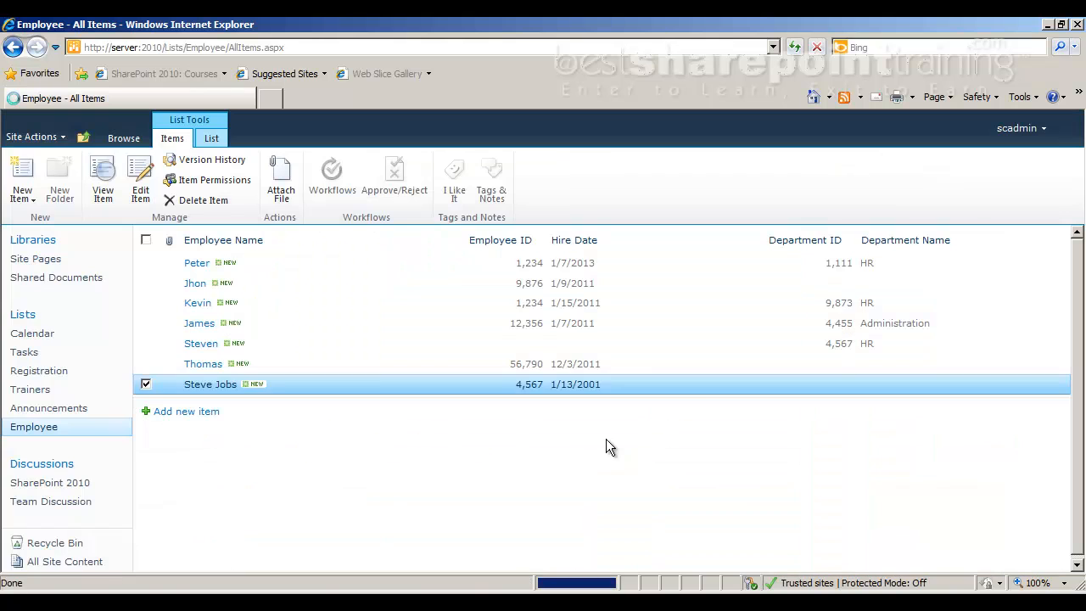
# - Open the edited Steve Jobs item's version history and compare the hire date across its versions
pyautogui.click(146, 385)
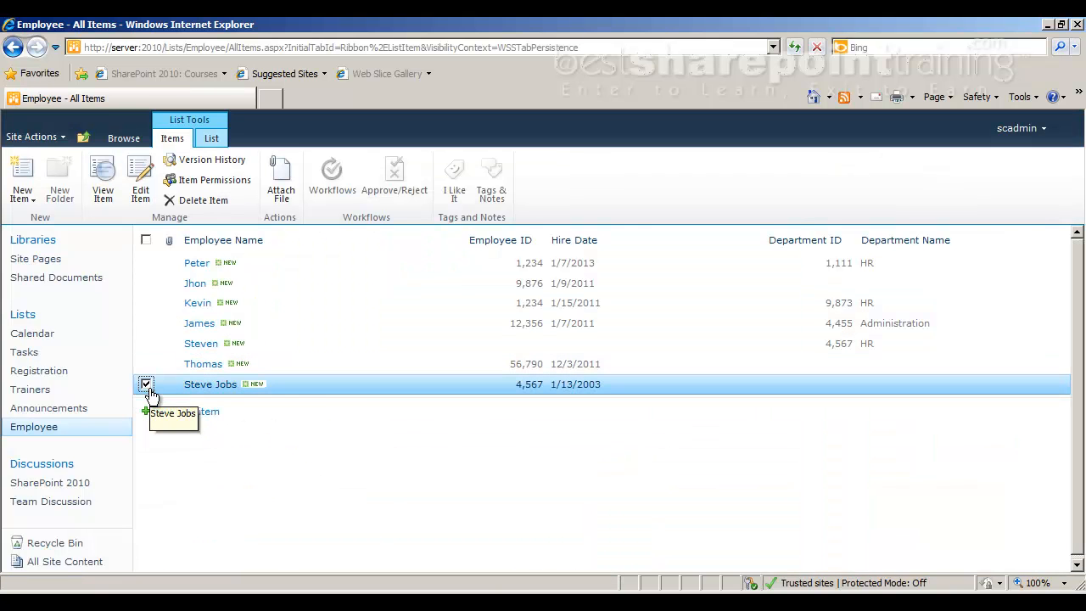
pyautogui.click(377, 387)
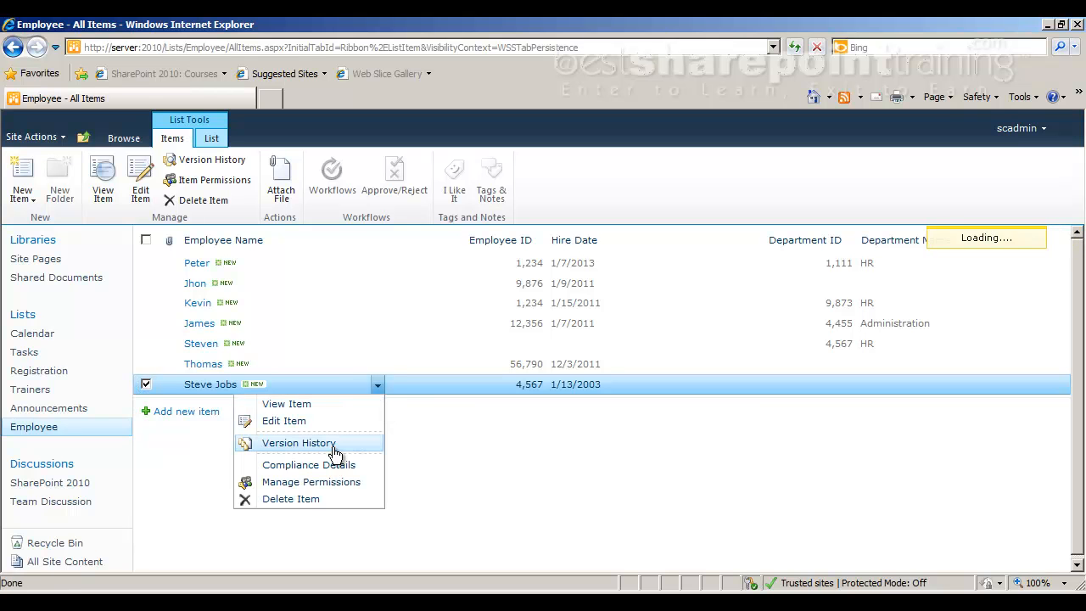
pyautogui.click(451, 428)
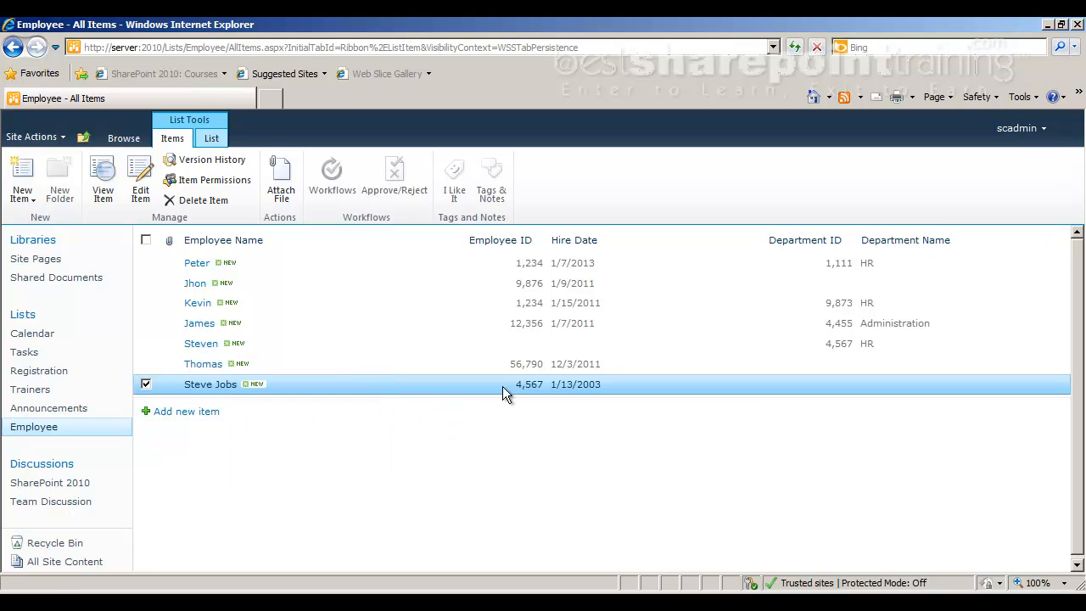
pyautogui.click(180, 163)
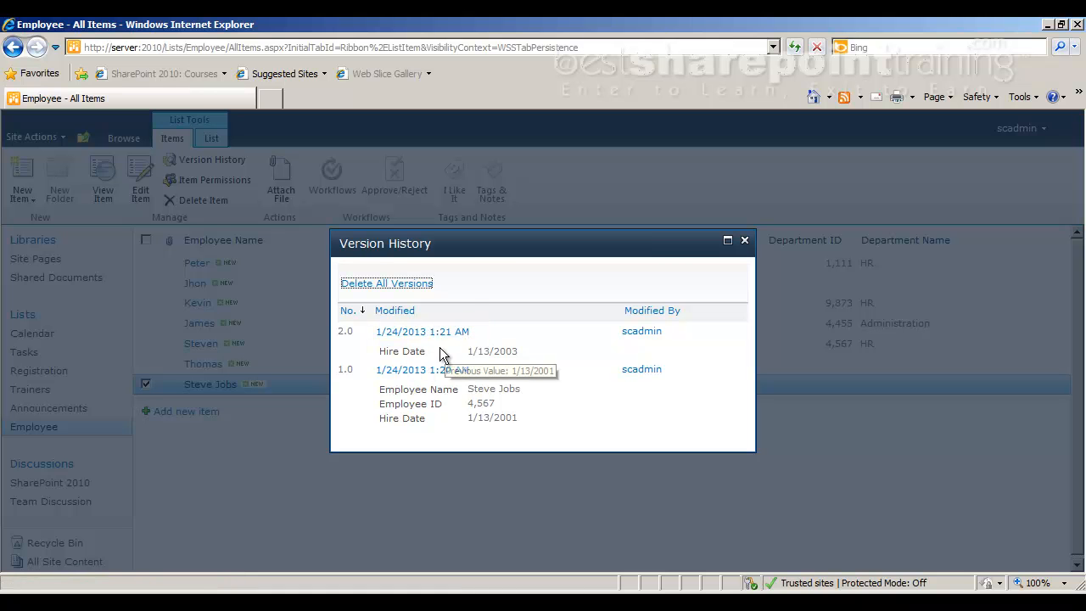
pyautogui.moveTo(494, 346)
pyautogui.moveTo(495, 346); pyautogui.dragTo(522, 355)
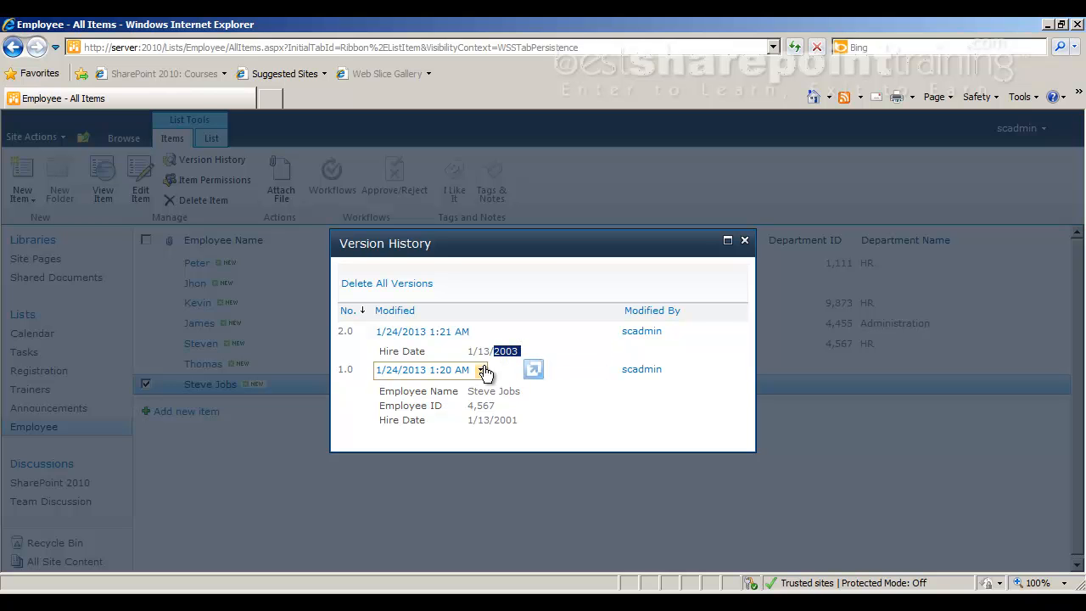
pyautogui.moveTo(503, 350)
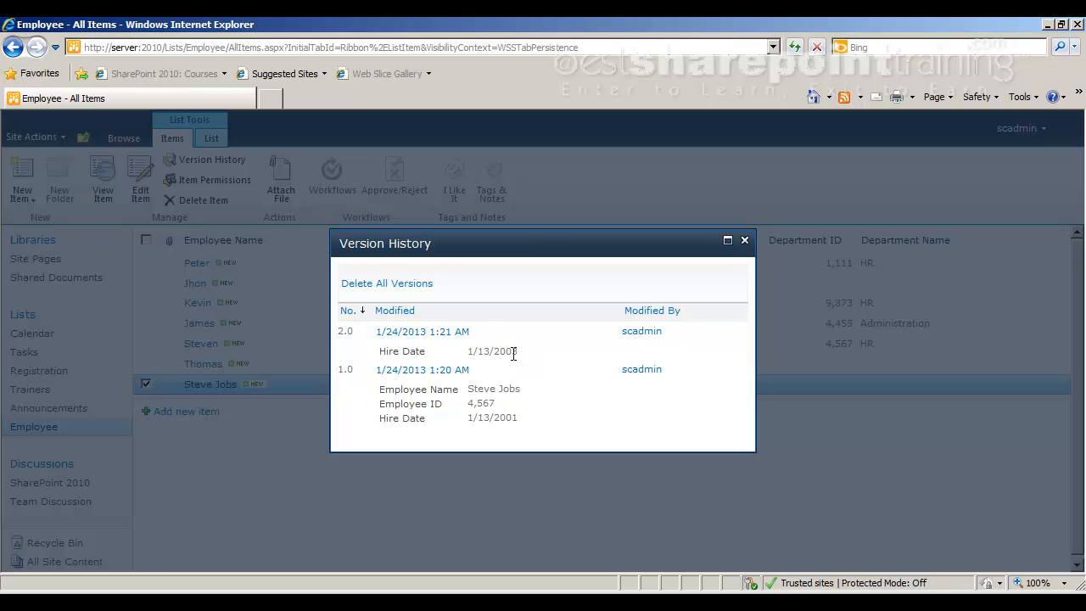
# - Try to restore version 2.0 of the Steve Jobs item, then close the version history
pyautogui.moveTo(420, 337)
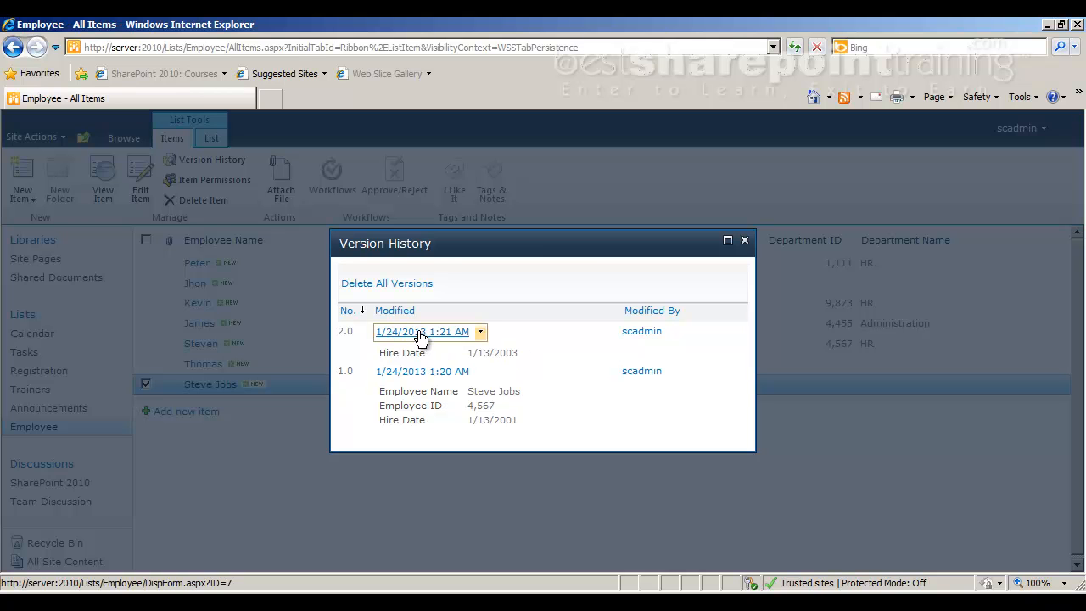
pyautogui.click(480, 336)
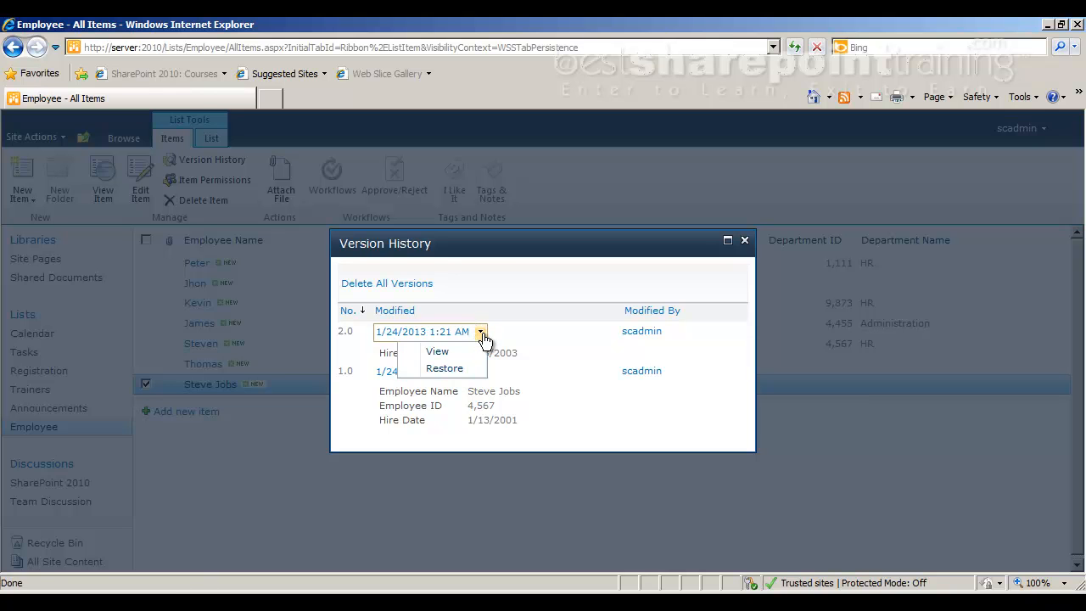
pyautogui.click(452, 369)
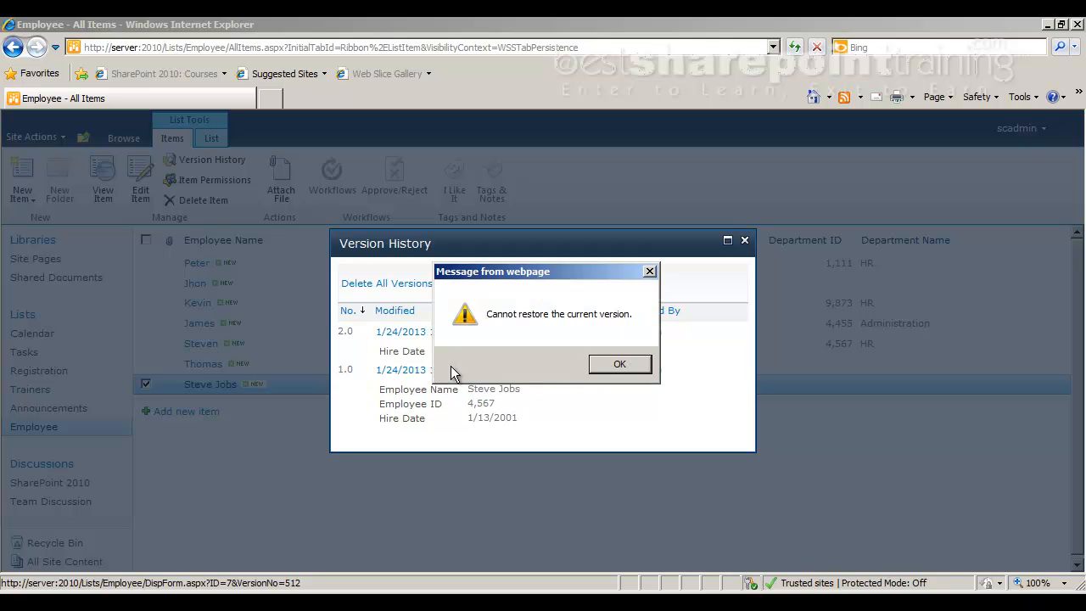
pyautogui.click(605, 365)
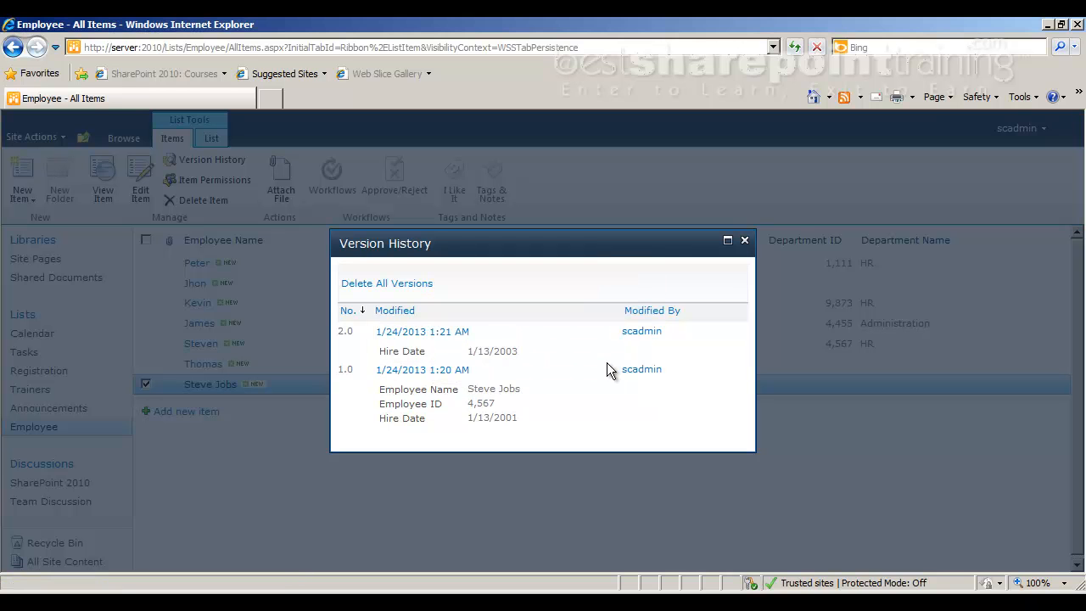
pyautogui.moveTo(455, 349)
pyautogui.click(745, 242)
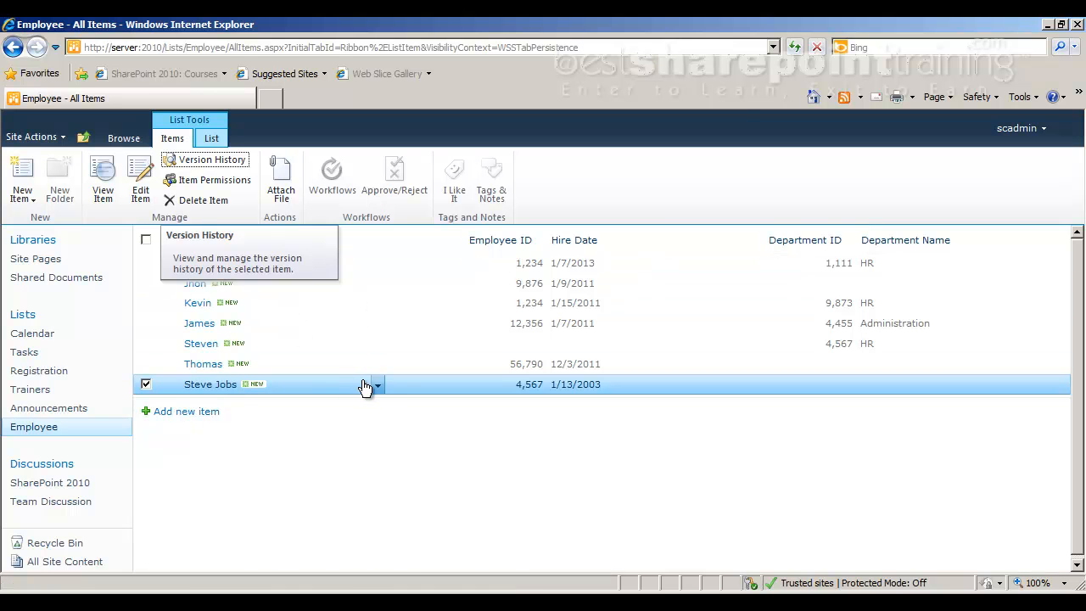
# - Edit the Steve Jobs item to set the hire date to 1/13/2004 and save it
pyautogui.click(140, 179)
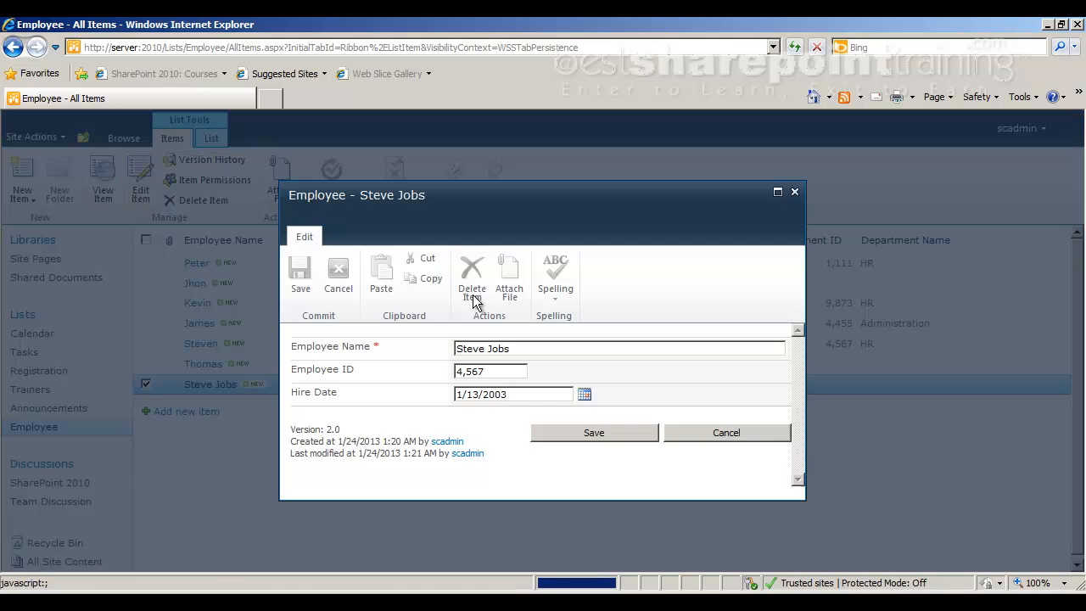
pyautogui.click(536, 390)
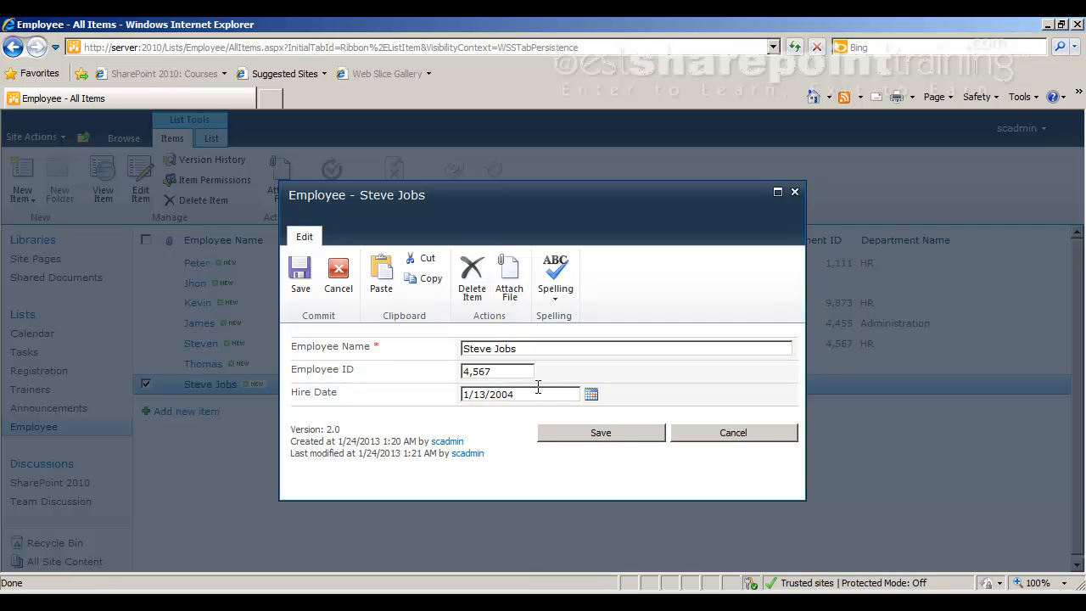
pyautogui.click(564, 428)
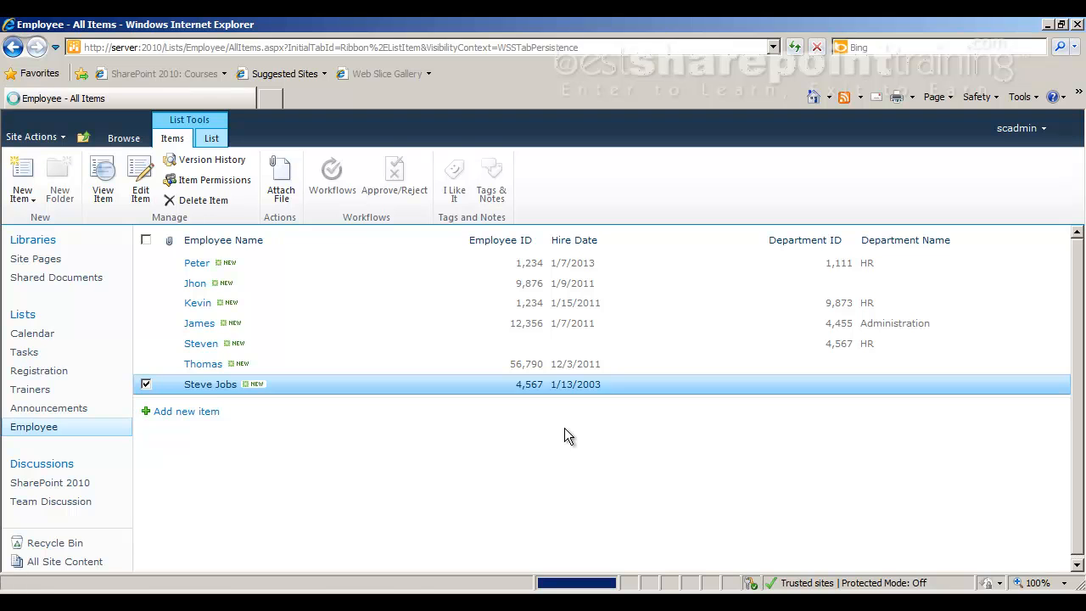
# - Open the Steve Jobs item's version history and restore version 2.0, replacing the current version
pyautogui.click(146, 386)
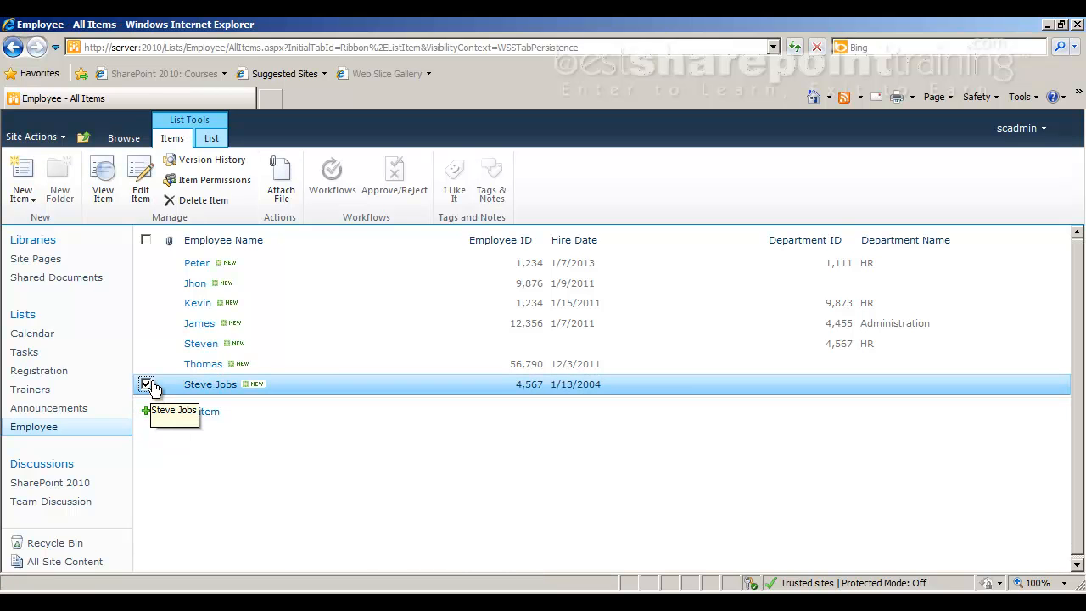
pyautogui.click(191, 163)
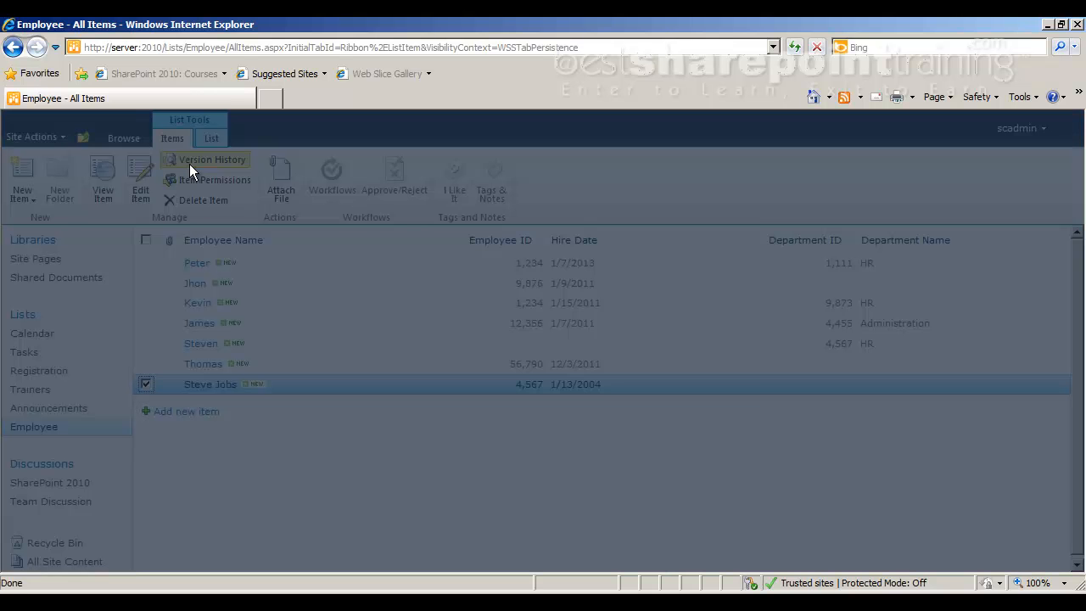
pyautogui.click(481, 353)
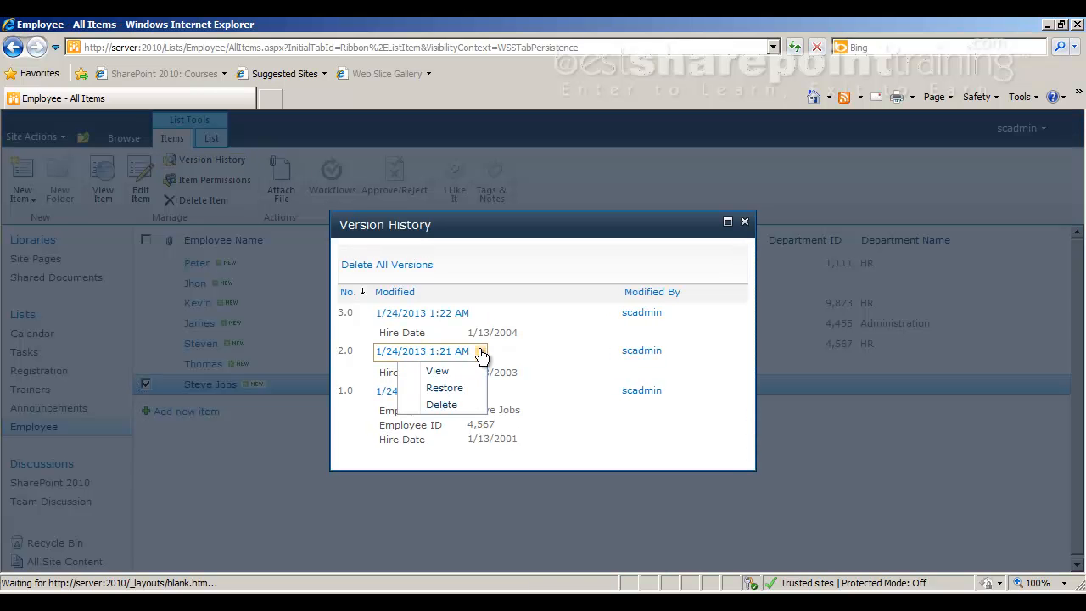
pyautogui.click(457, 395)
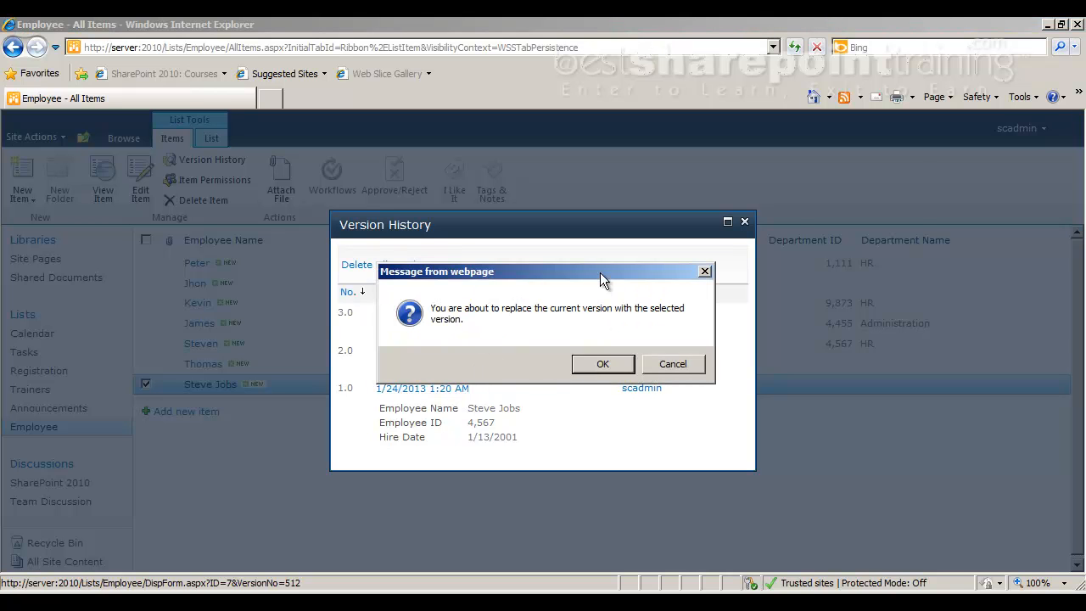
pyautogui.moveTo(600, 272); pyautogui.dragTo(801, 160)
pyautogui.click(803, 253)
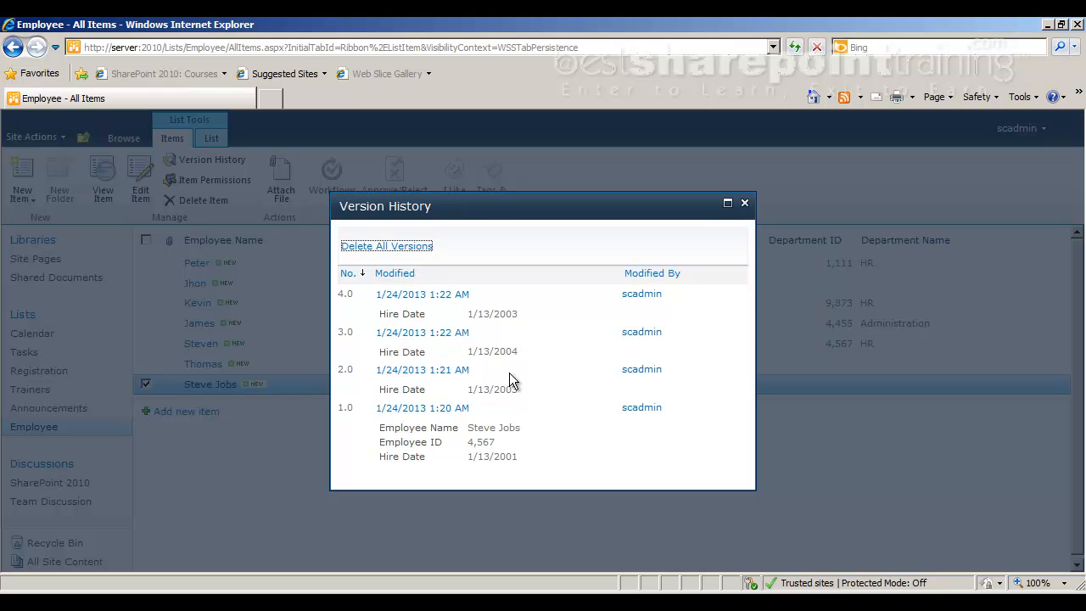
# - Compare the hire dates in the version history, then restore version 3.0 of the Steve Jobs item
pyautogui.moveTo(499, 351)
pyautogui.moveTo(499, 327)
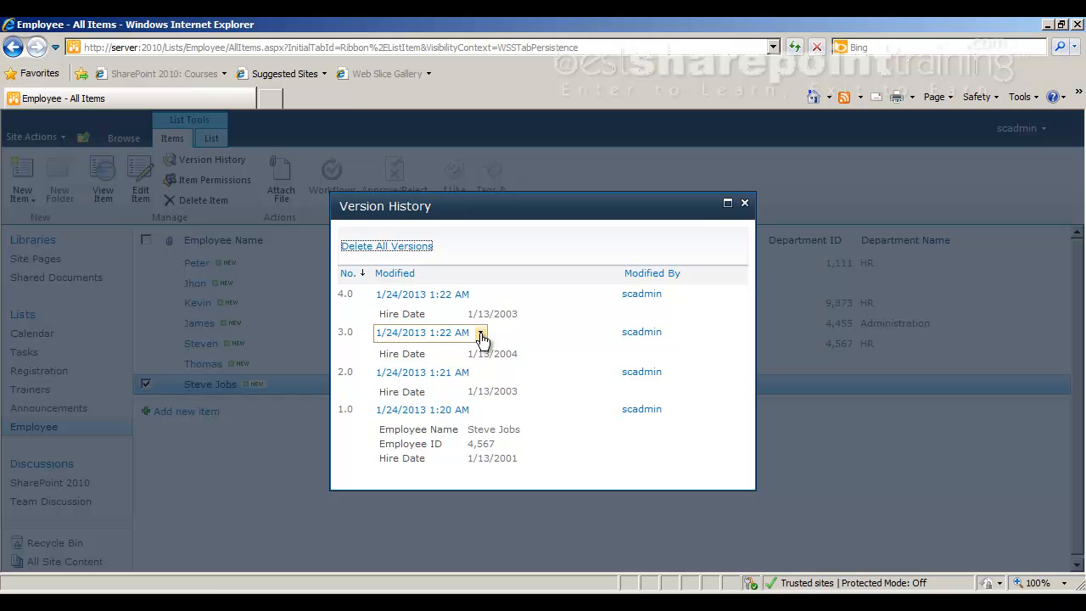
pyautogui.click(480, 335)
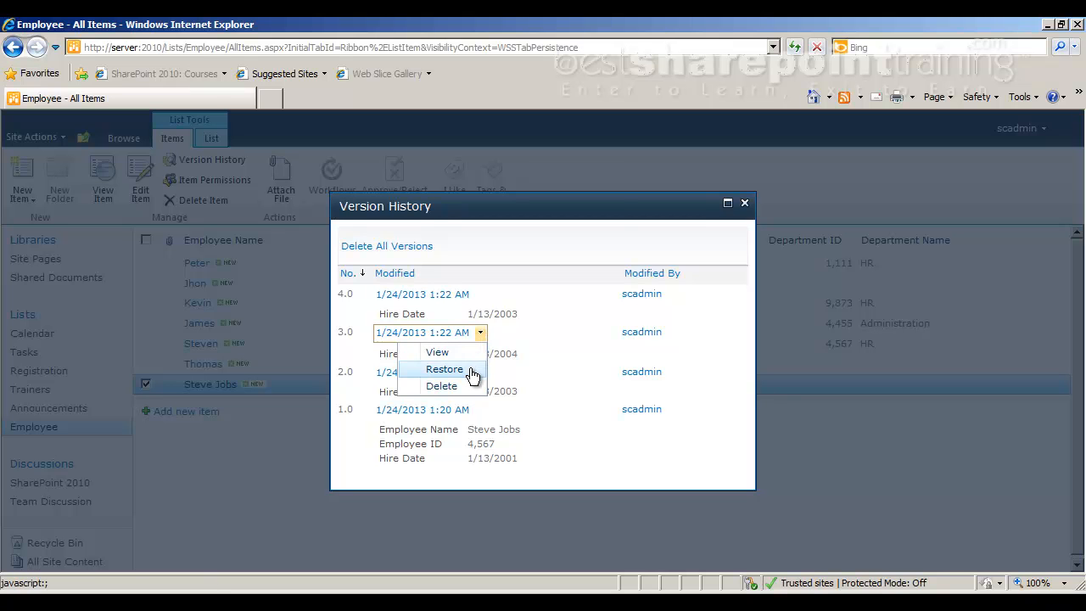
pyautogui.click(471, 371)
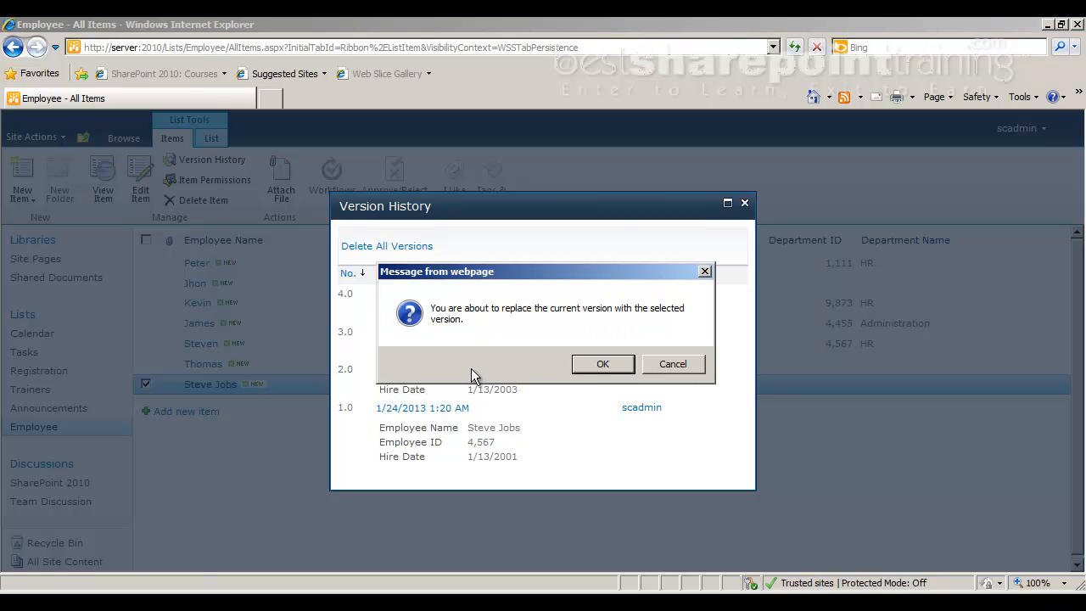
pyautogui.click(604, 366)
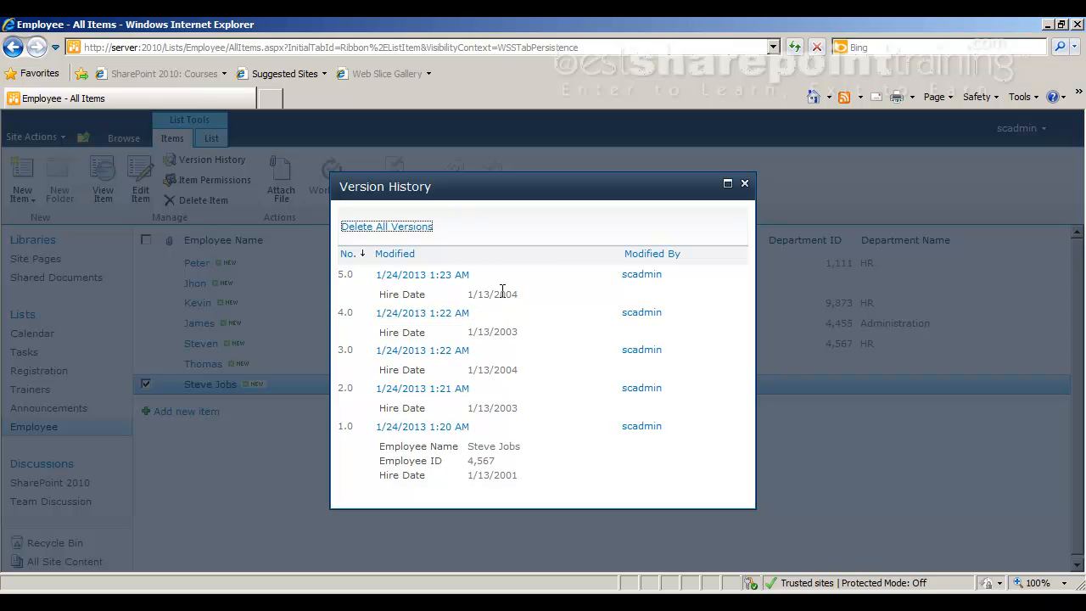
# - Restore version 4.0 of the Steve Jobs item from its version history
pyautogui.moveTo(510, 292)
pyautogui.moveTo(502, 331)
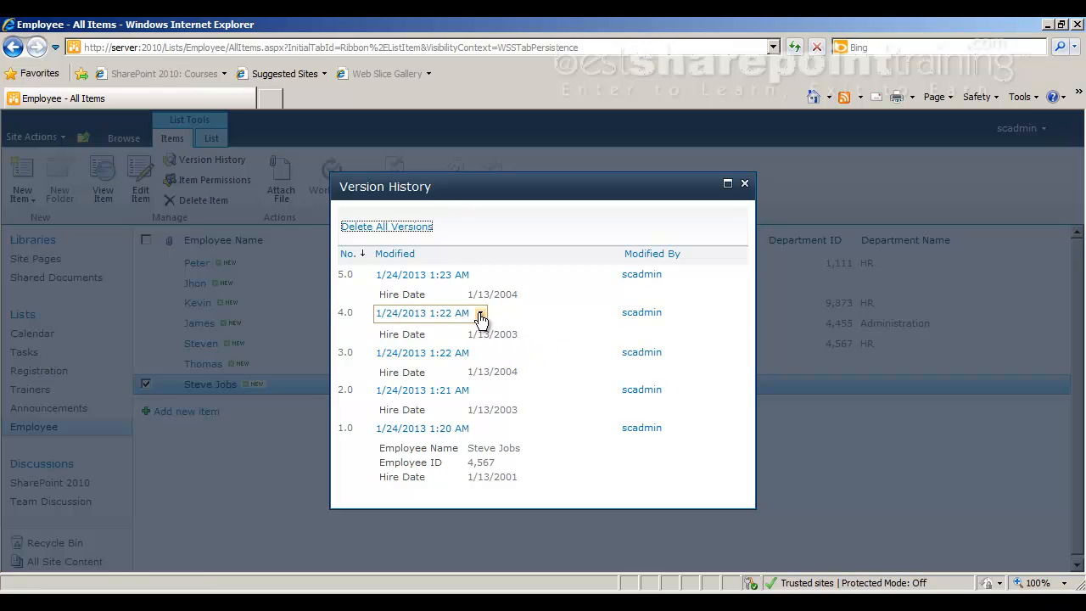
pyautogui.click(481, 315)
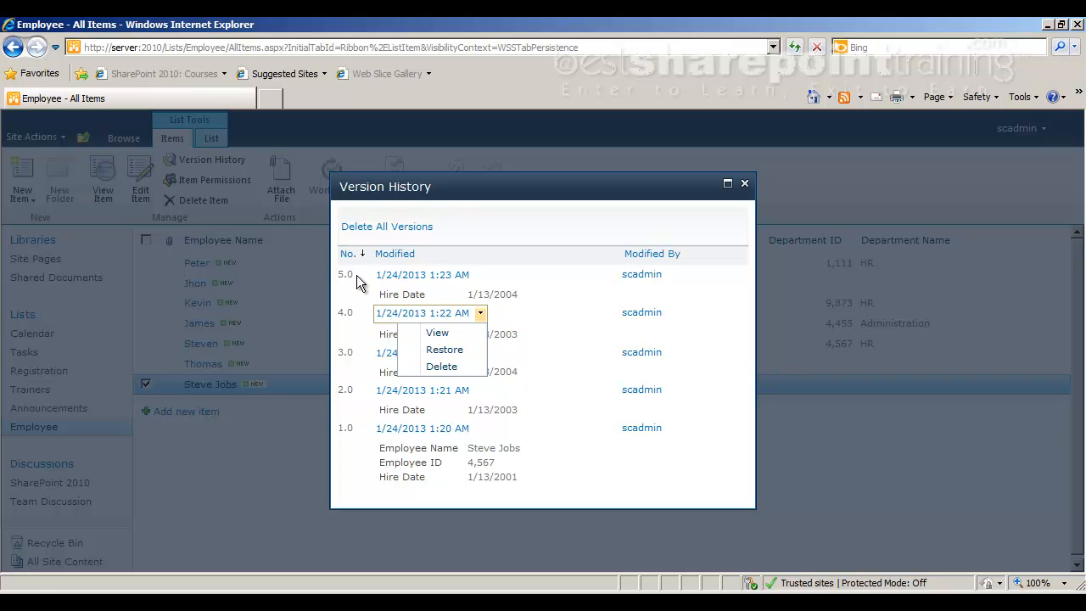
pyautogui.click(440, 351)
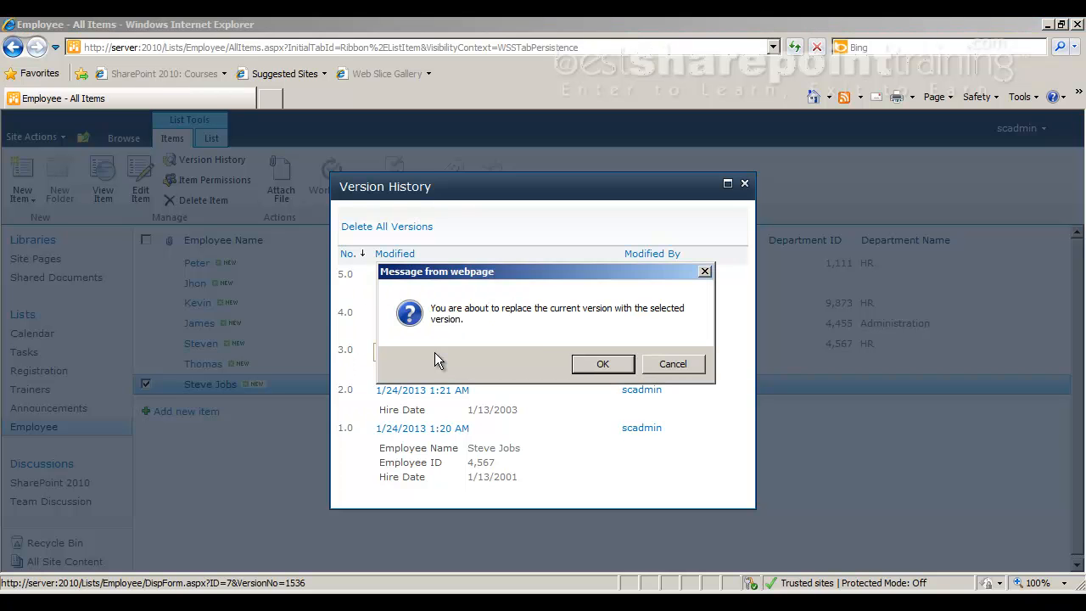
pyautogui.click(584, 363)
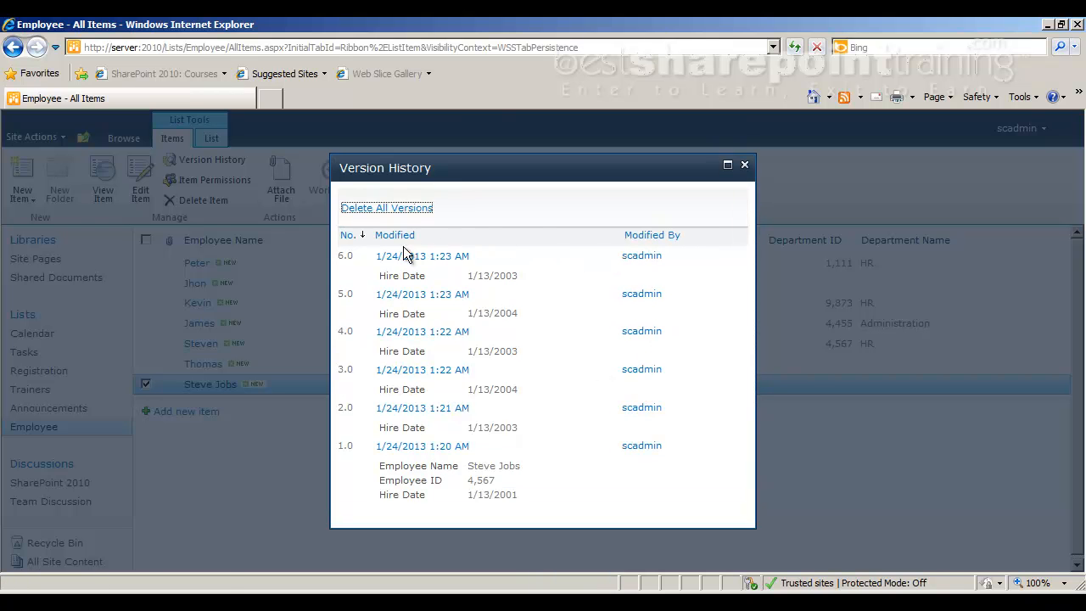
# - Restore version 5.0 of the Steve Jobs item, check the retained versions, and close the version history
pyautogui.moveTo(484, 256)
pyautogui.click(480, 296)
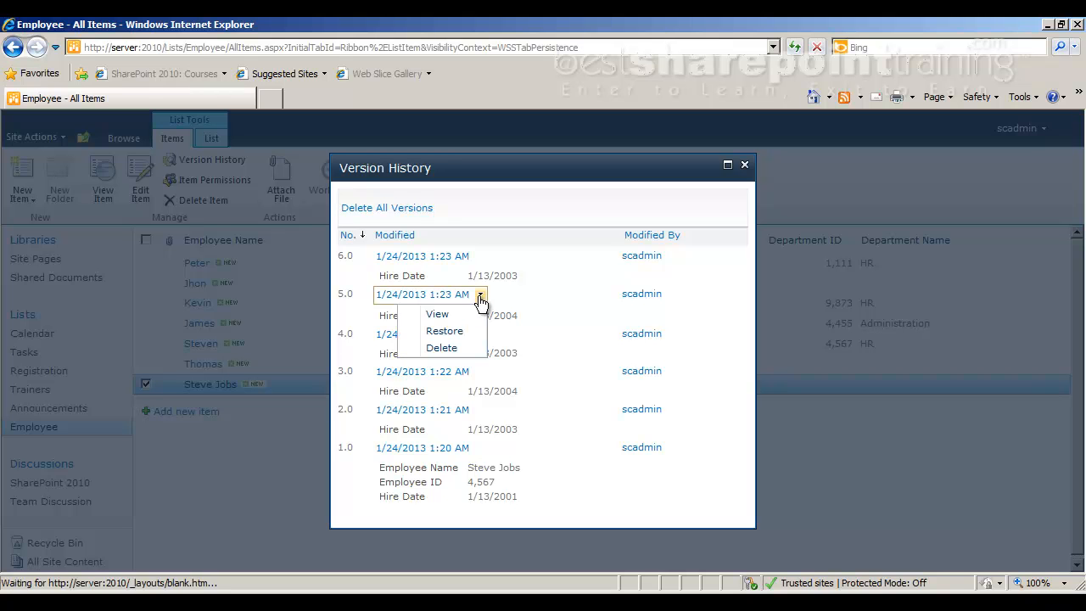
pyautogui.click(446, 331)
pyautogui.click(602, 364)
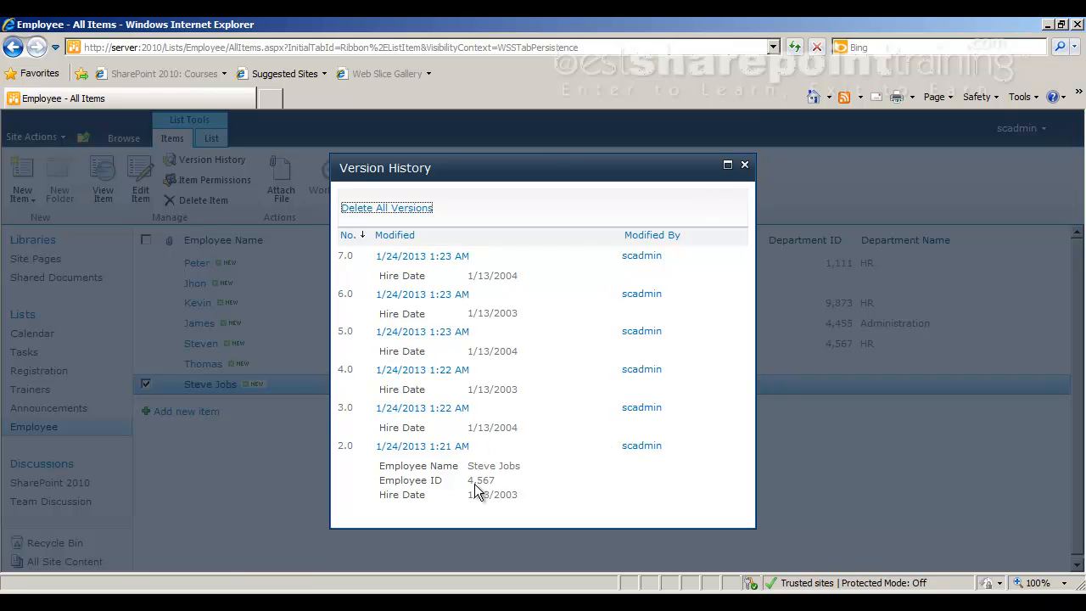
pyautogui.click(745, 165)
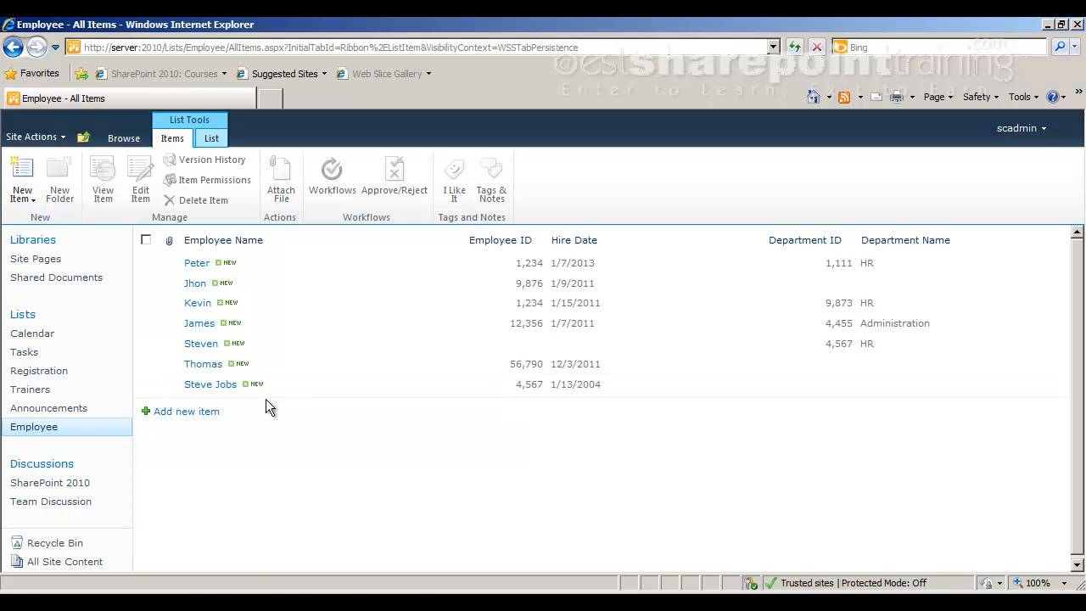
# - Open the Employee list's versioning settings and require content approval for submitted items
pyautogui.click(145, 386)
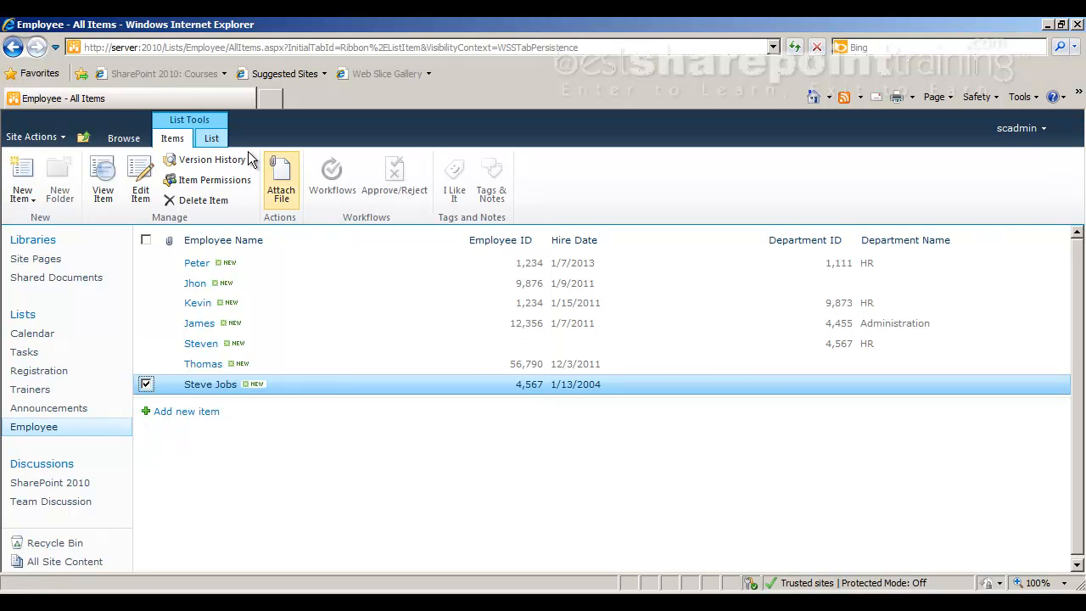
pyautogui.click(218, 141)
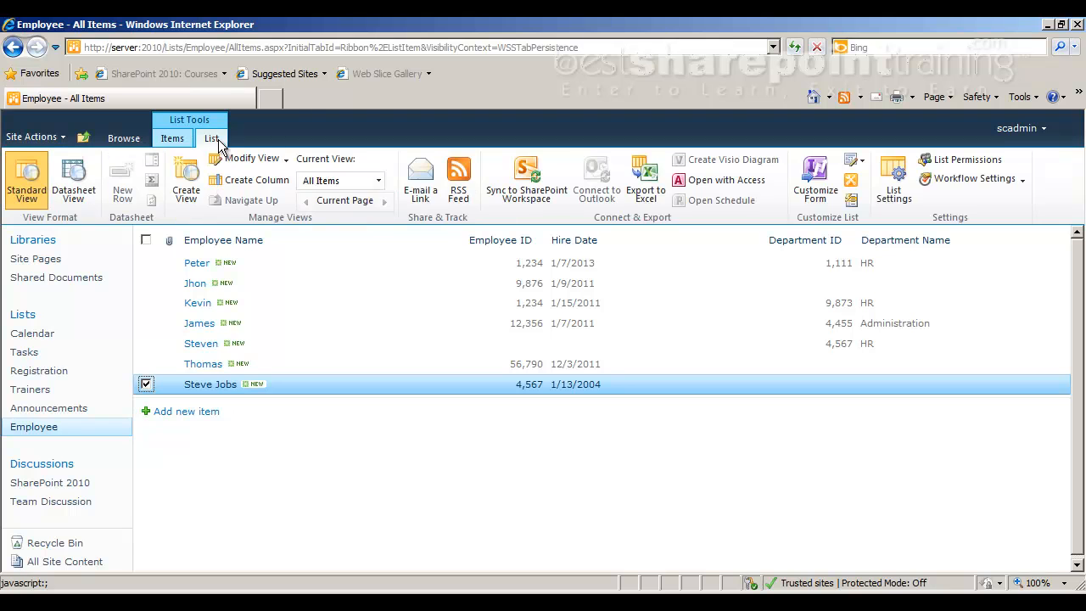
pyautogui.click(894, 192)
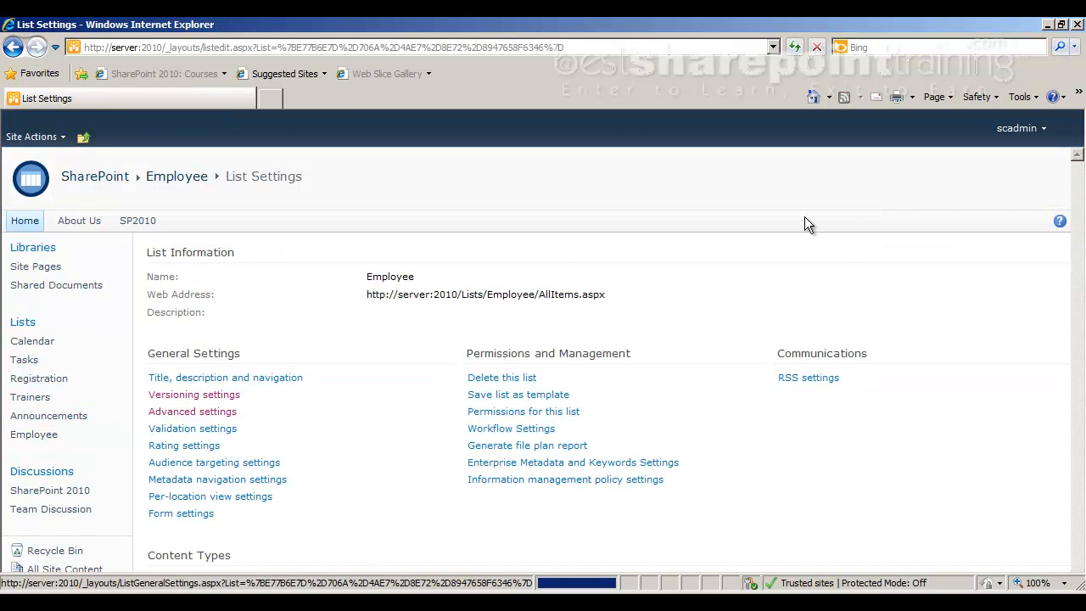
pyautogui.click(218, 396)
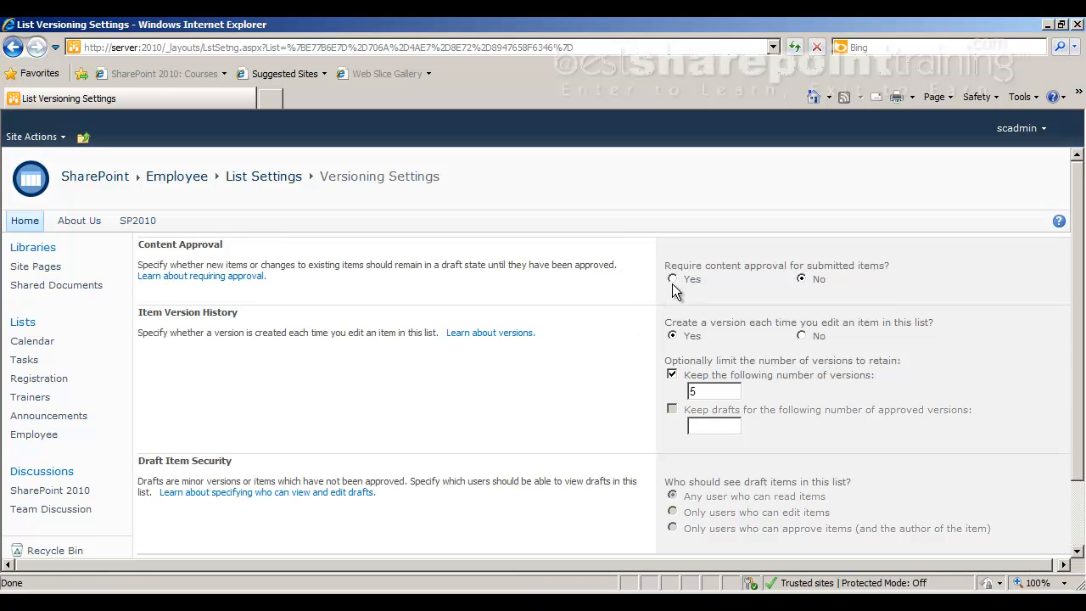
pyautogui.click(673, 280)
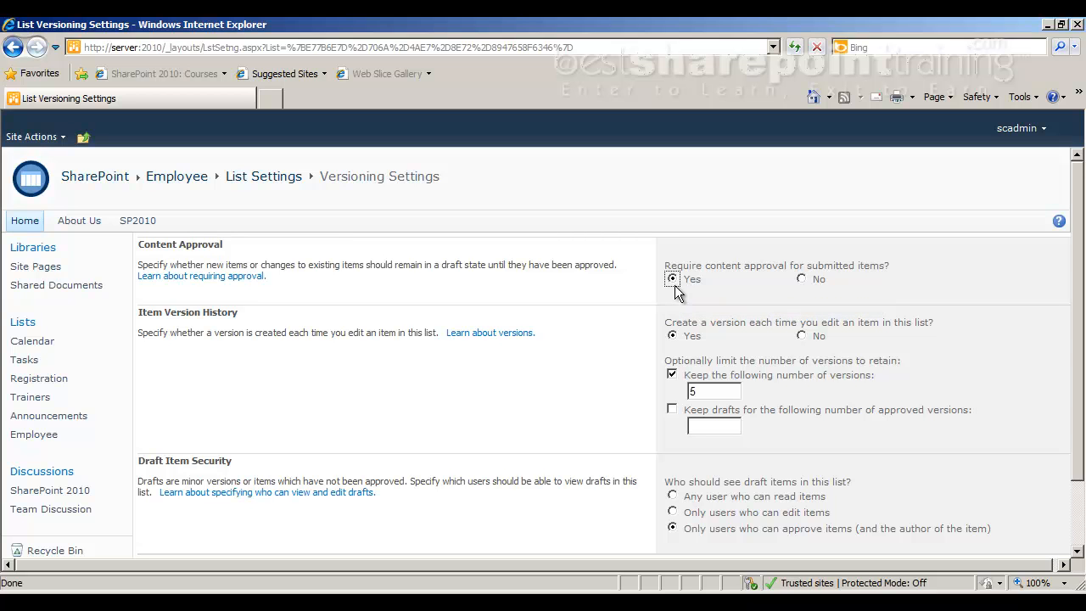
# - Keep drafts for 2 approved versions and save the list's versioning settings
pyautogui.click(673, 410)
pyautogui.click(712, 426)
pyautogui.scroll(-2, 708, 427)
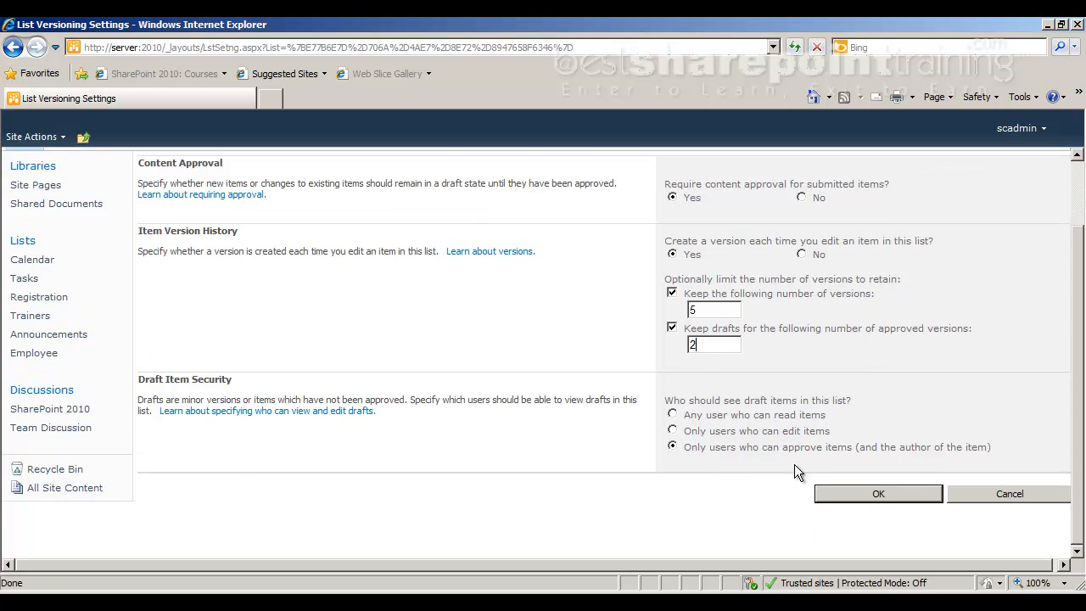
pyautogui.click(851, 492)
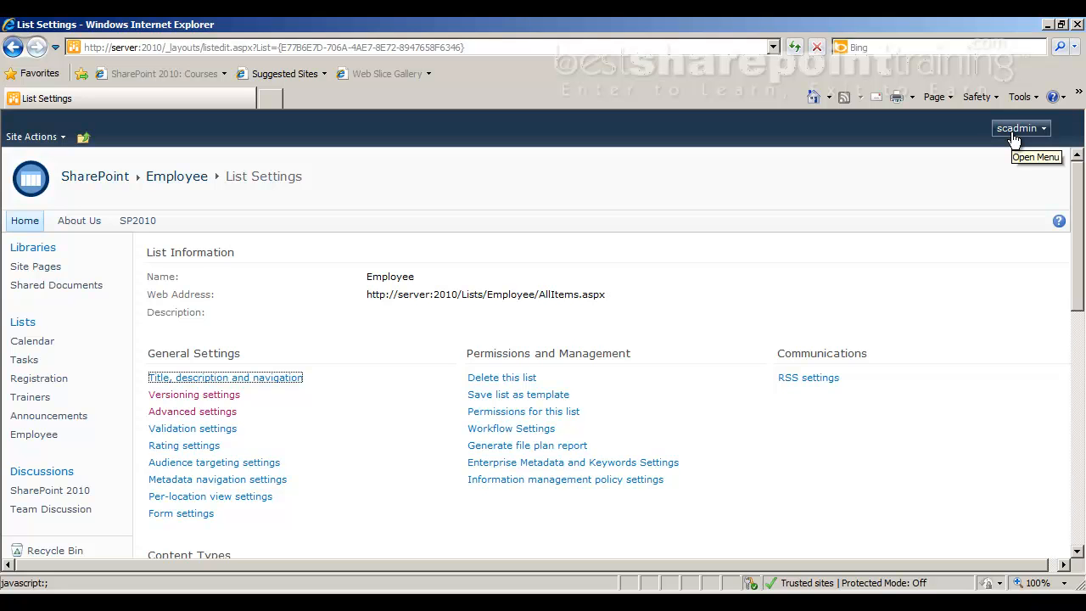
# - Start a new item in the Employee list with the employee's name, employee ID and hire date 1/15/2013
pyautogui.click(26, 441)
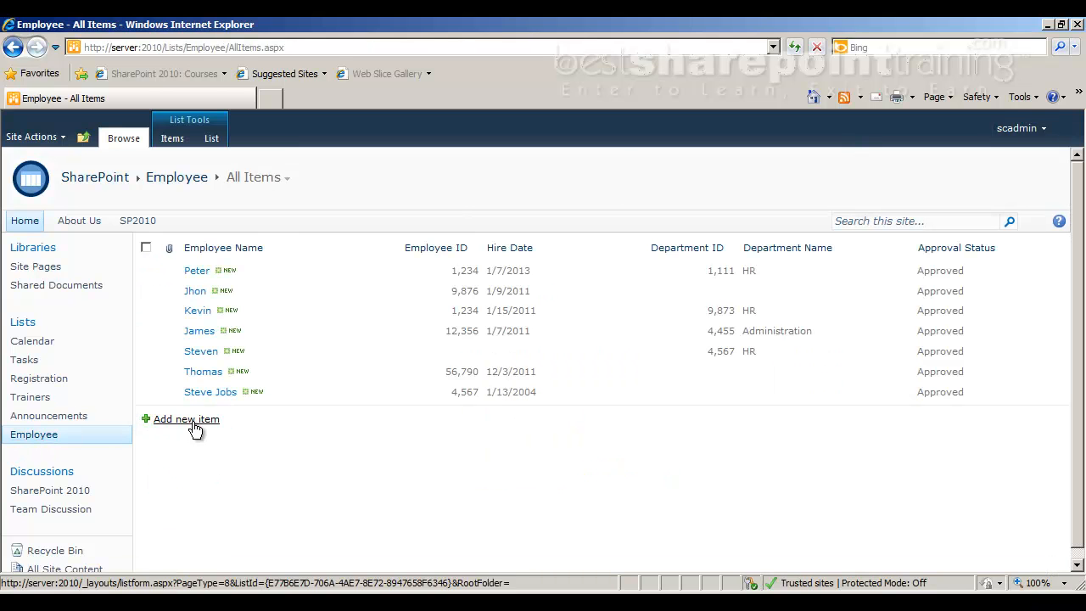
pyautogui.click(187, 420)
pyautogui.write('David')
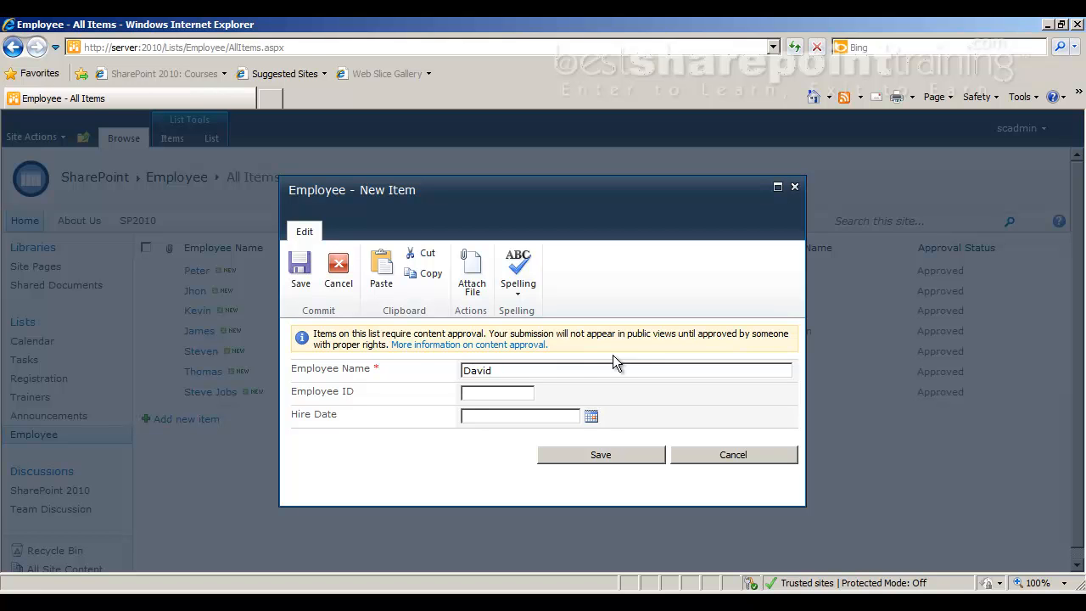
pyautogui.press('Tab')
pyautogui.write('4455')
pyautogui.press('Tab')
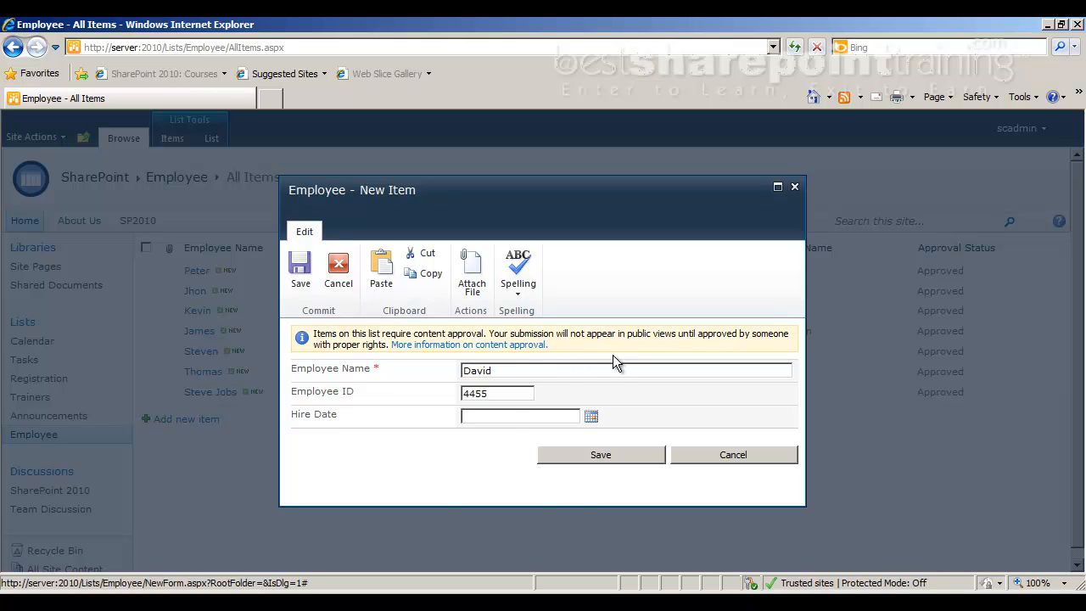
pyautogui.press('Return')
pyautogui.click(491, 476)
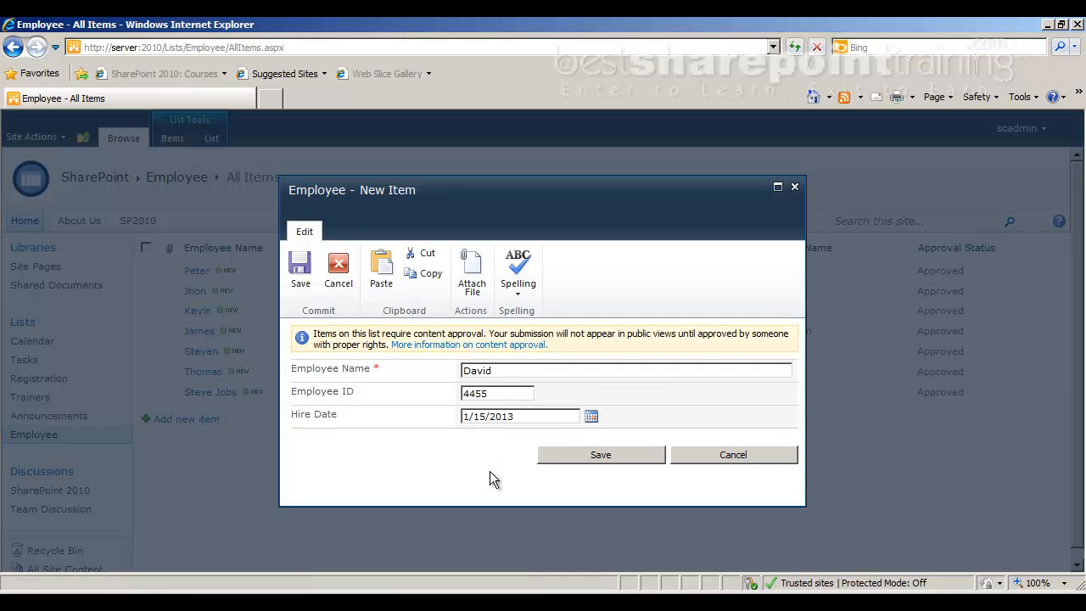
# - Set the new employee item's hire date to 1/15/2011 and save the item
pyautogui.click(546, 418)
pyautogui.press('BackSpace')
pyautogui.press('BackSpace')
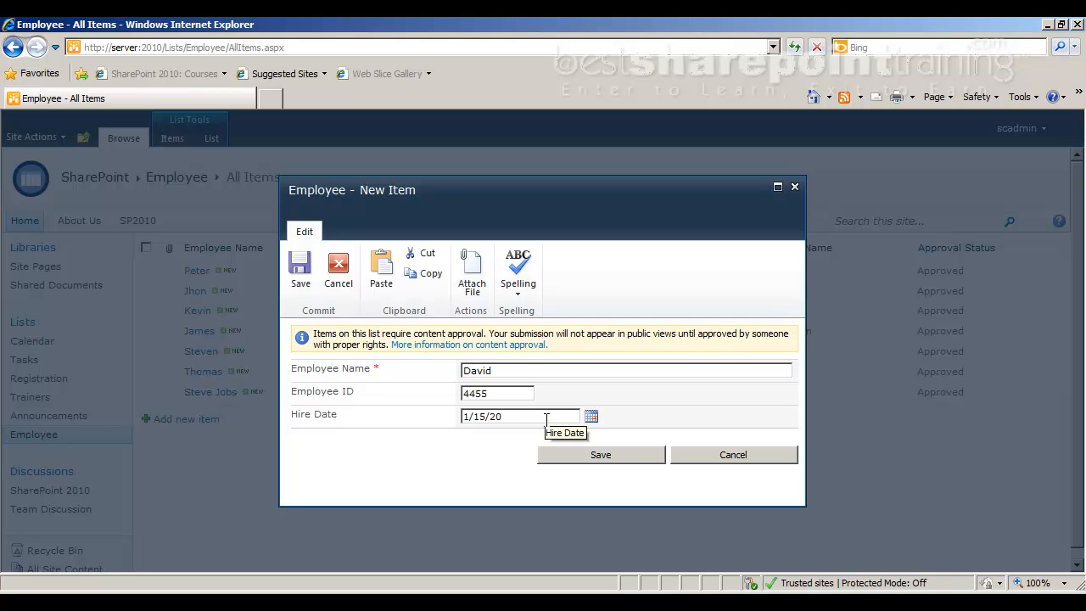
pyautogui.write('11')
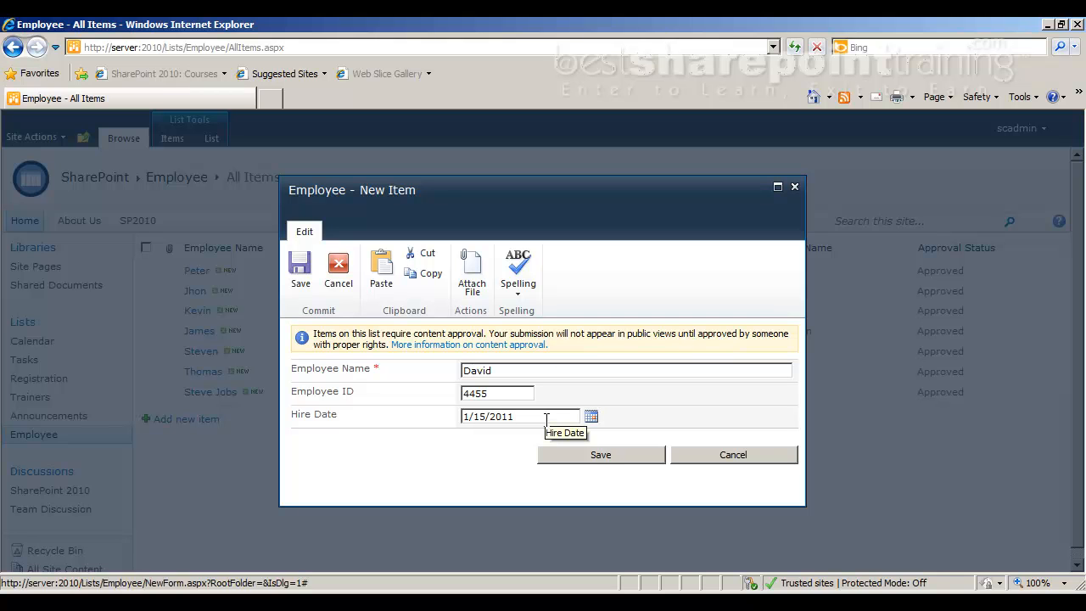
pyautogui.click(584, 454)
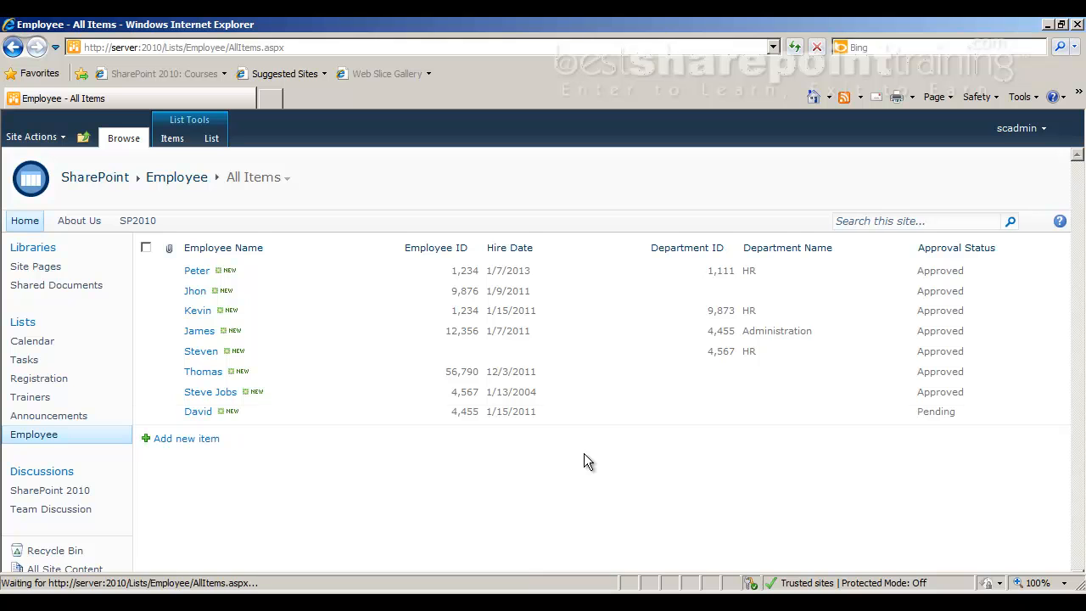
# - Approve the pending employee item at the end of the Employee list with the comment "Okay"
pyautogui.click(148, 414)
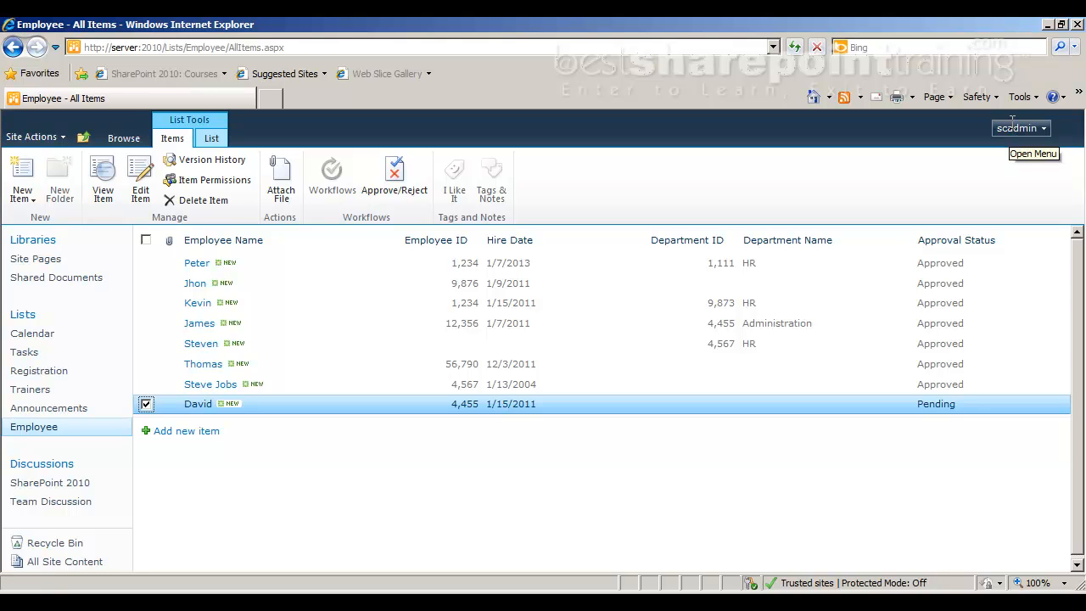
pyautogui.click(397, 177)
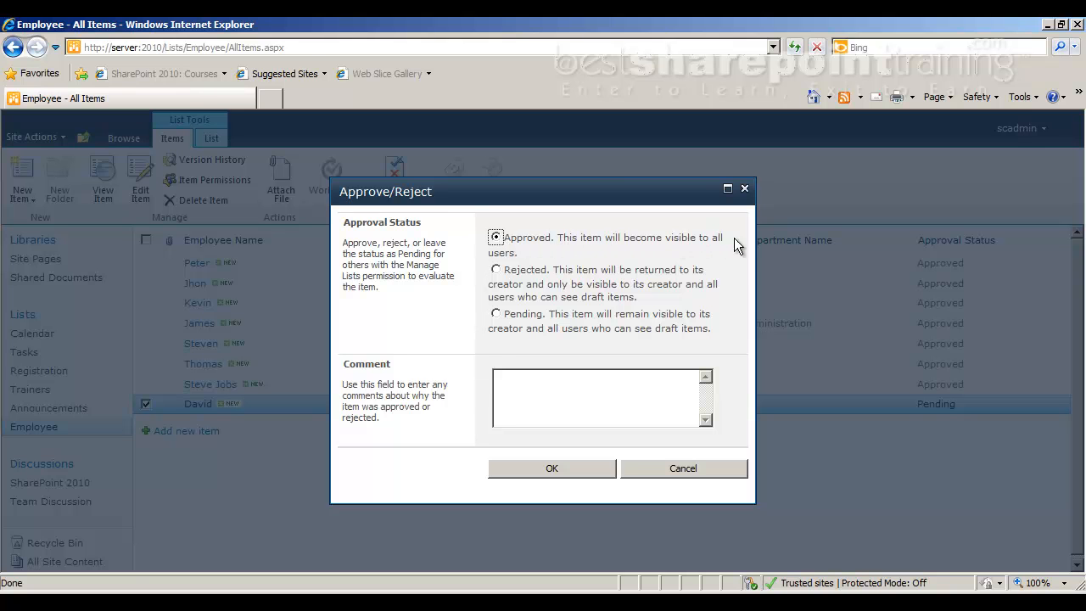
pyautogui.click(496, 271)
pyautogui.click(496, 238)
pyautogui.click(504, 391)
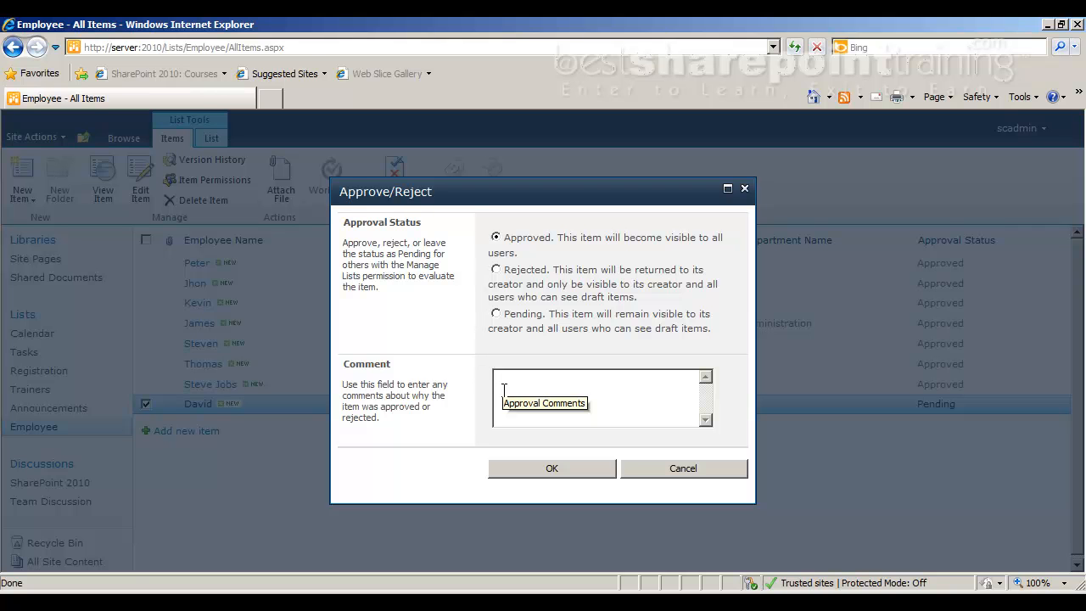
pyautogui.write('Okay')
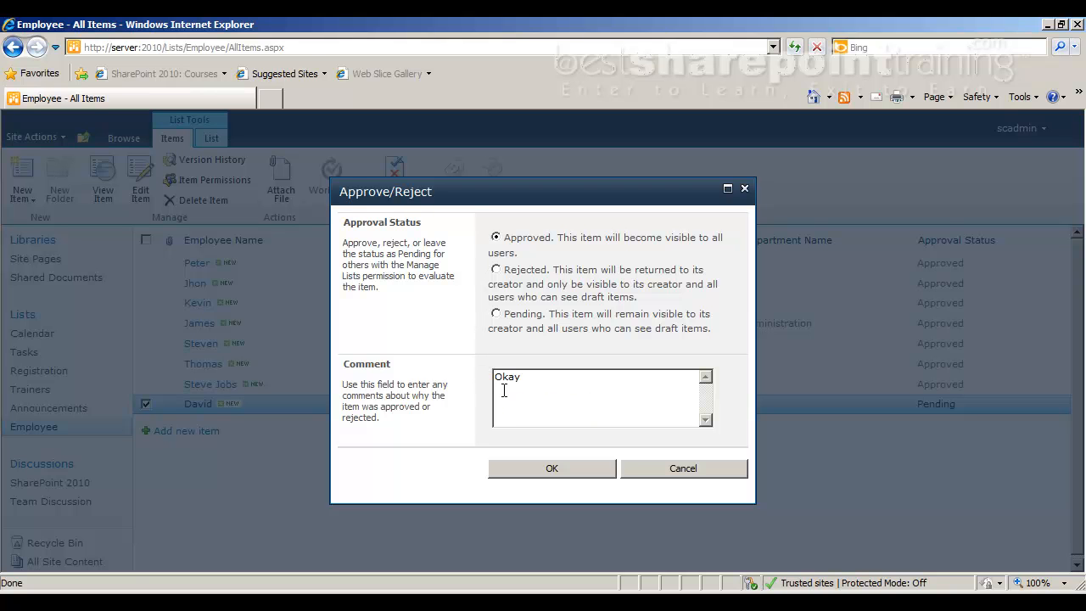
pyautogui.click(545, 477)
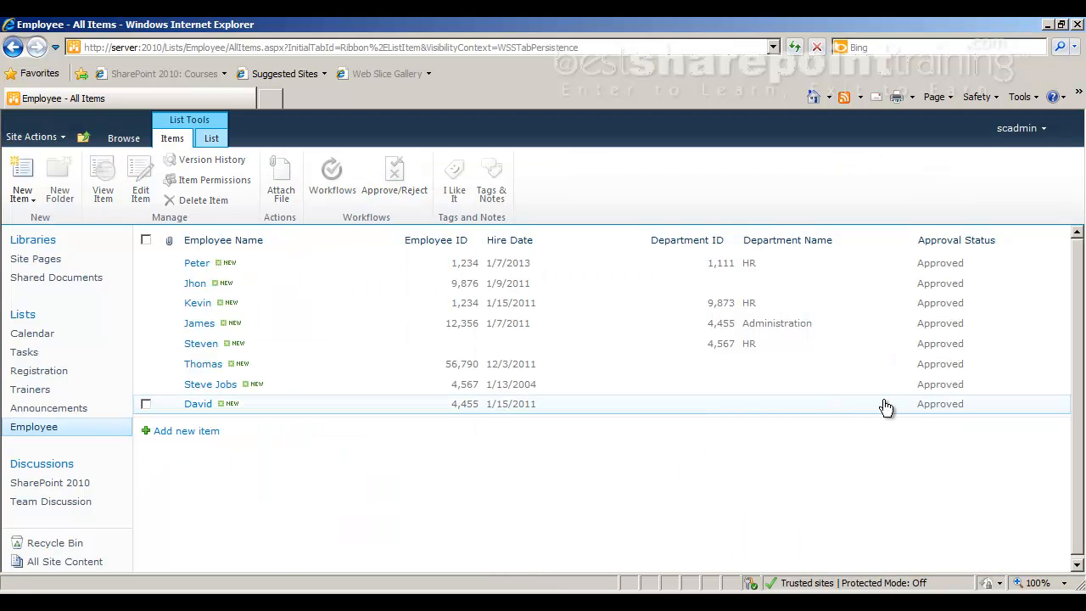
# - Review the version history of the last employee item, closing it and deselecting the item when done
pyautogui.click(146, 404)
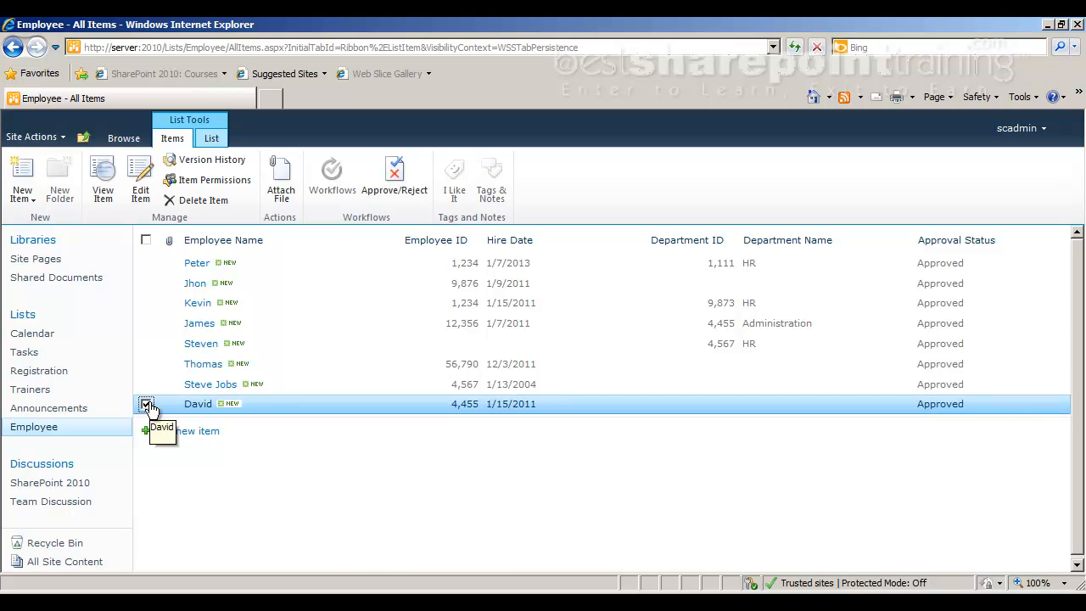
pyautogui.click(213, 162)
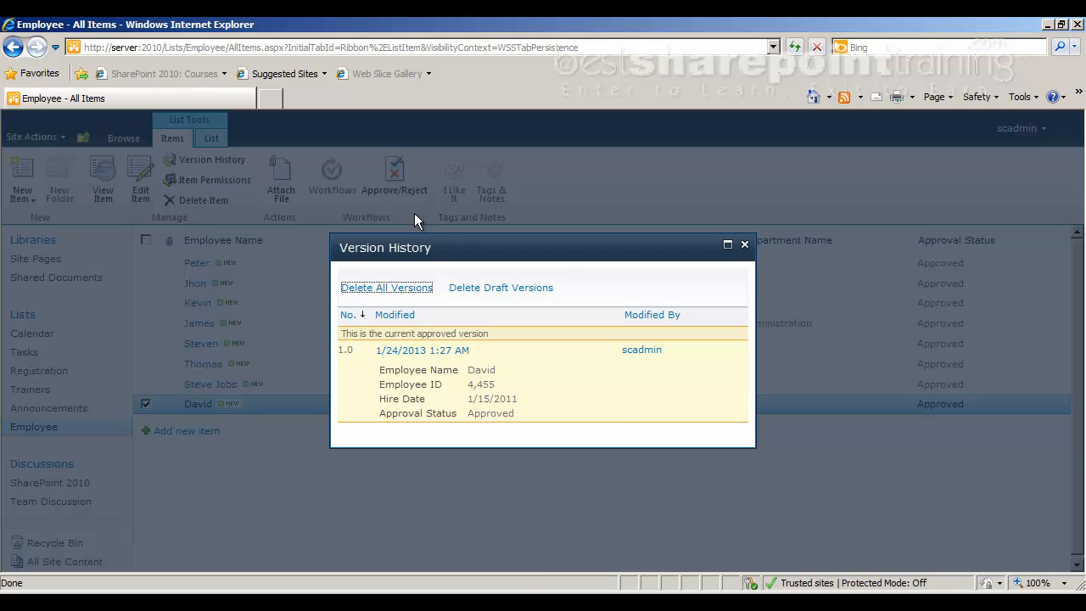
pyautogui.moveTo(465, 357)
pyautogui.click(745, 245)
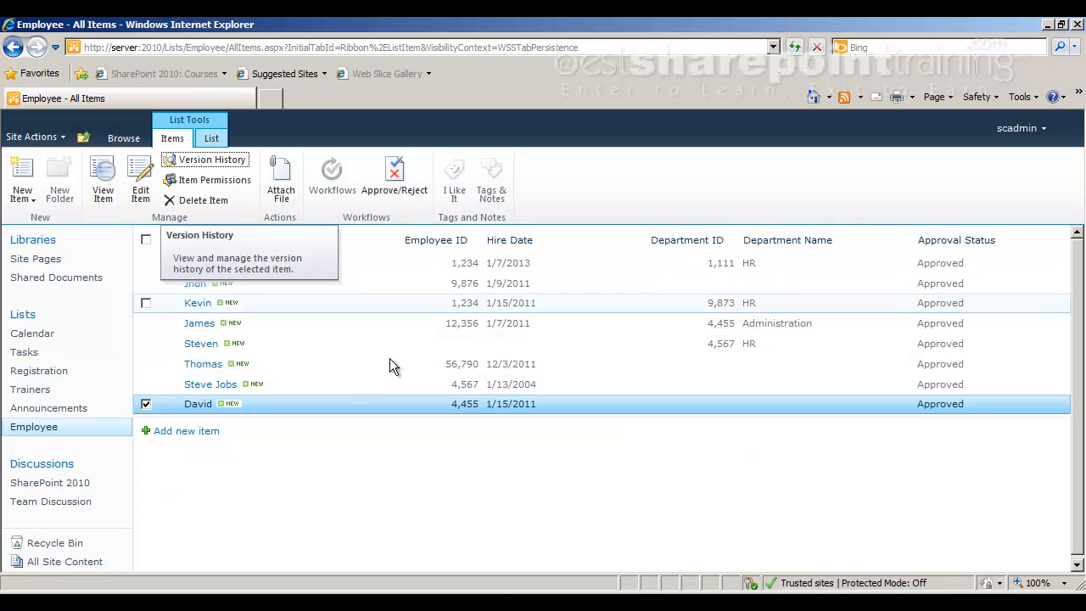
pyautogui.click(145, 404)
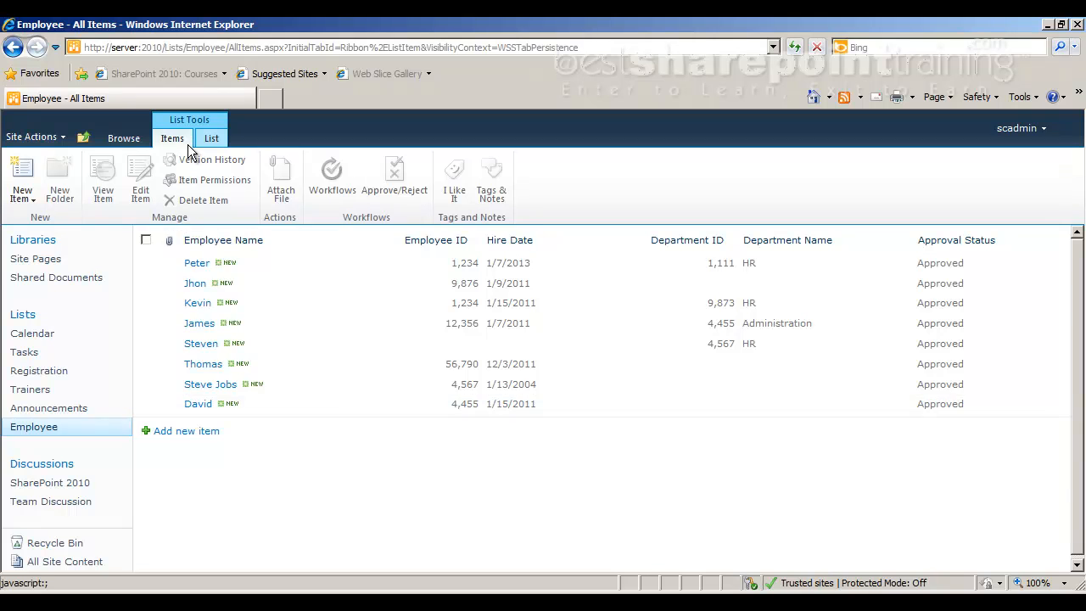
# - Edit the last employee item in the list, changing its hire date to 1/15/2012, and save it
pyautogui.click(146, 404)
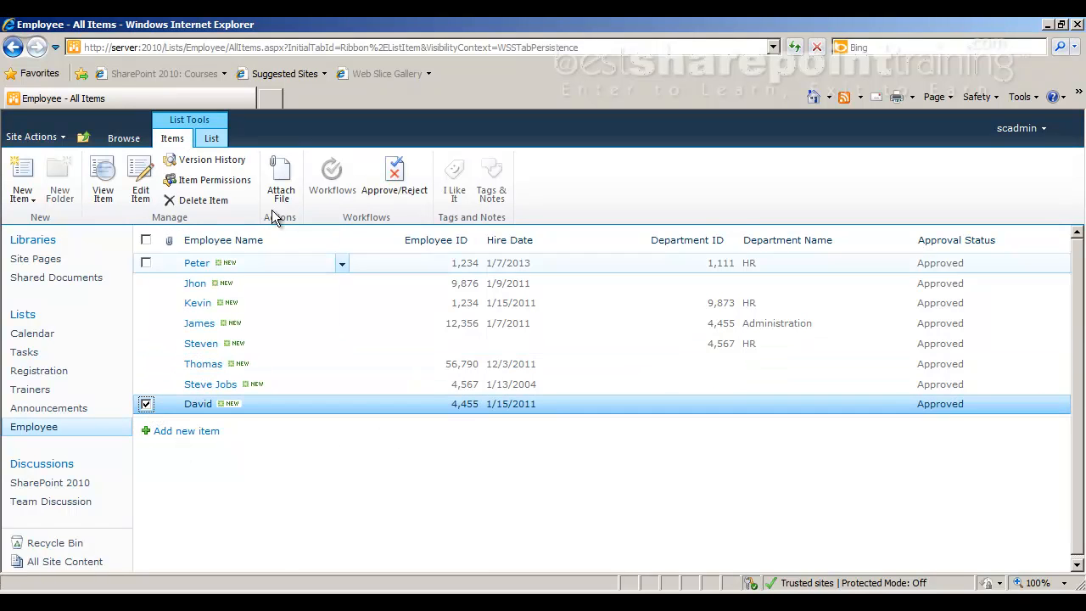
pyautogui.click(146, 199)
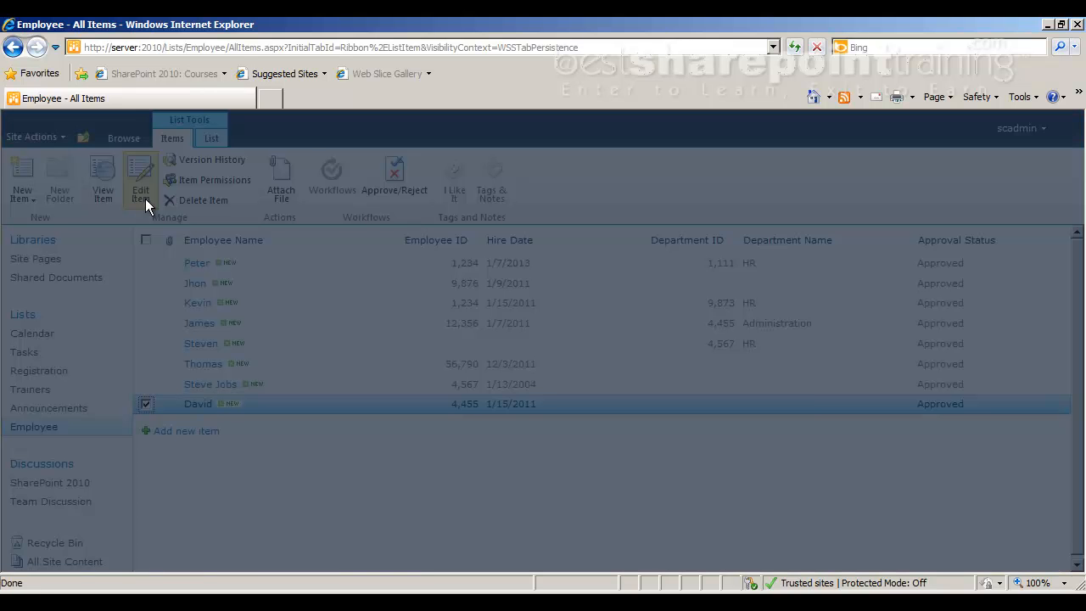
pyautogui.click(525, 408)
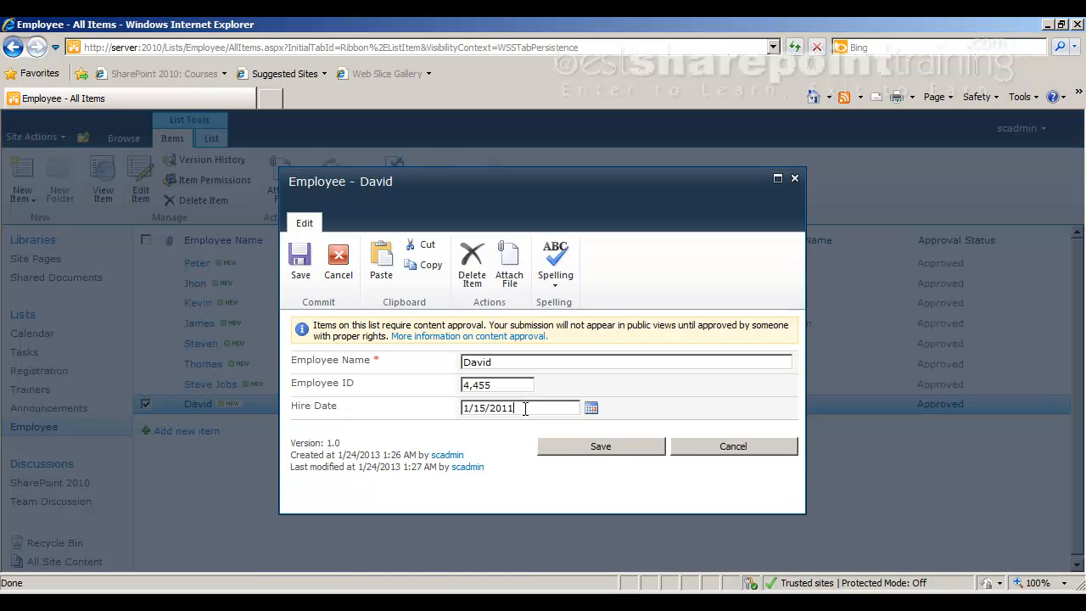
pyautogui.press('BackSpace')
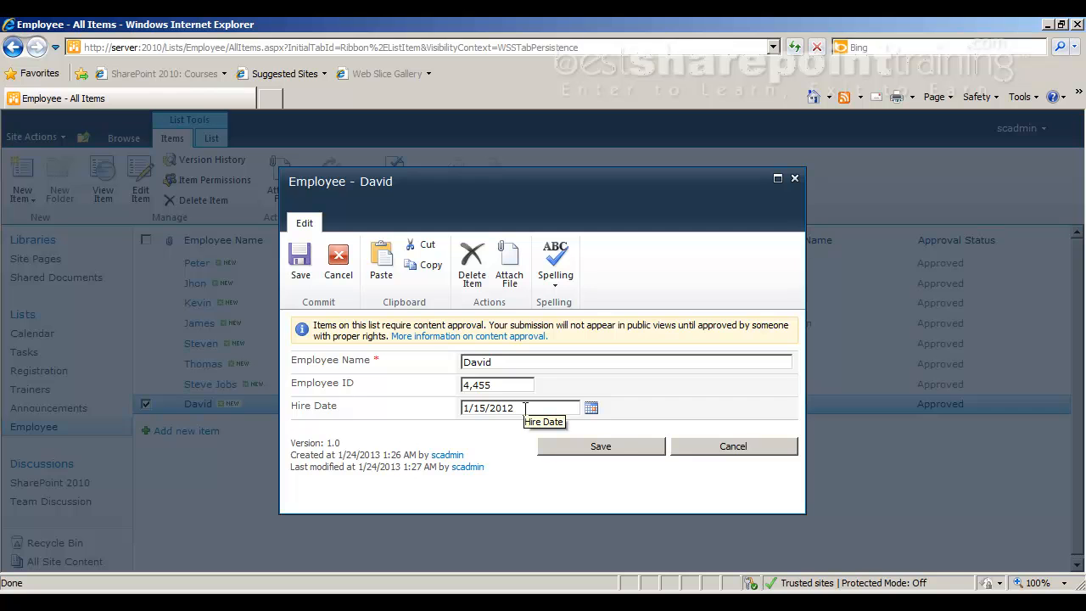
pyautogui.click(604, 455)
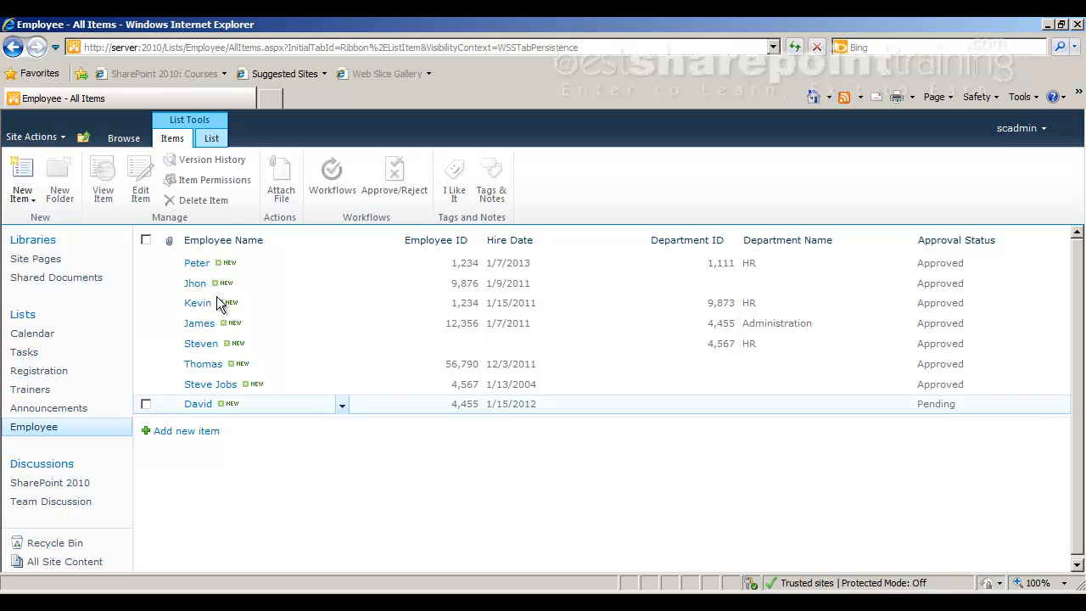
# - Open the Employee list's metadata navigation settings and add Hire Date as a key filter field
pyautogui.click(211, 139)
pyautogui.click(885, 175)
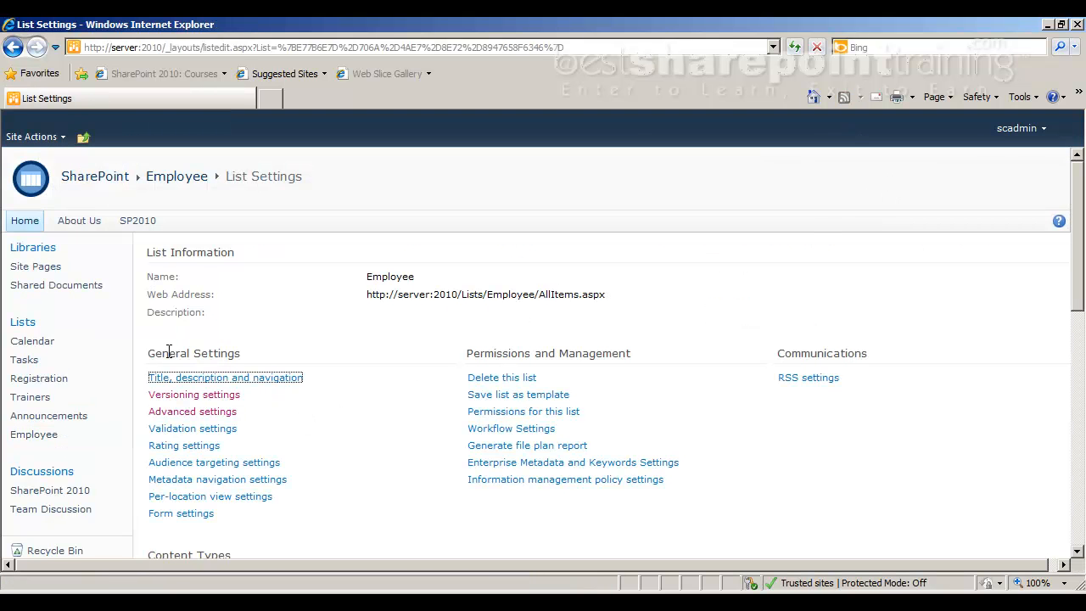
pyautogui.click(226, 484)
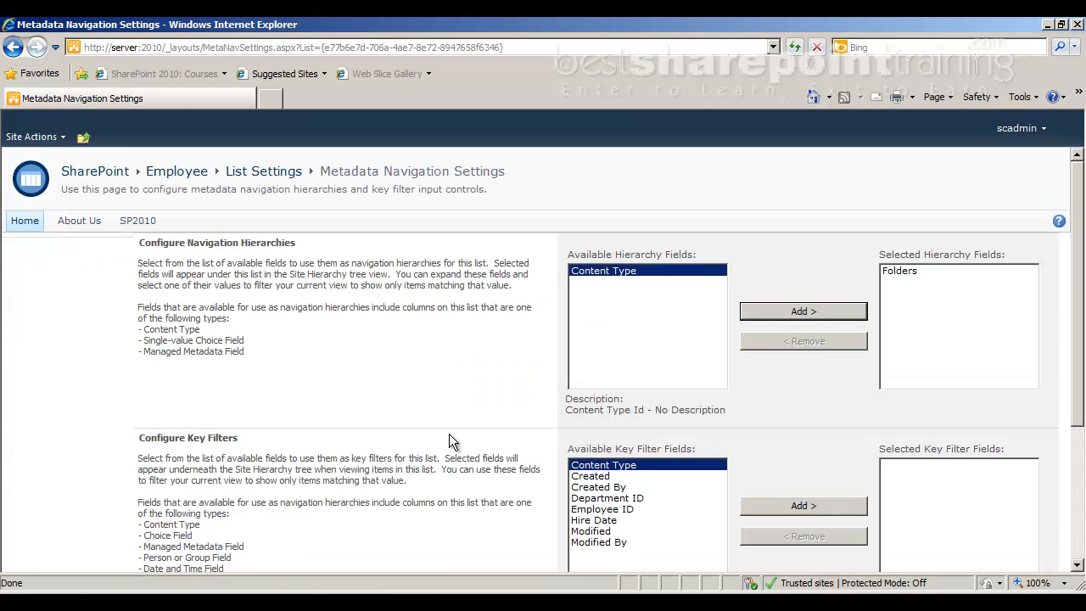
pyautogui.scroll(-3, 750, 396)
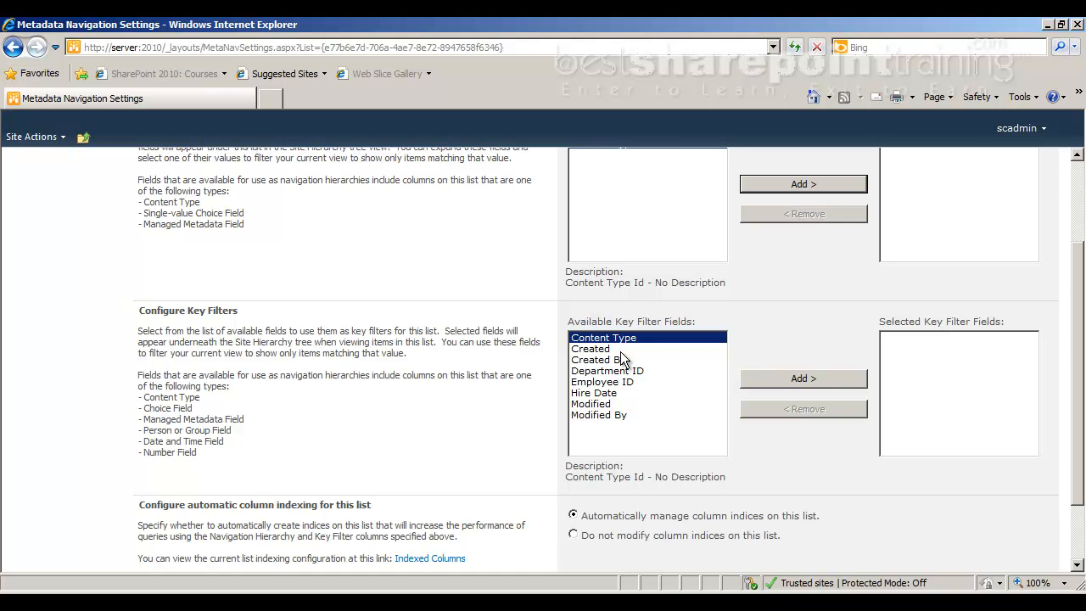
pyautogui.click(620, 382)
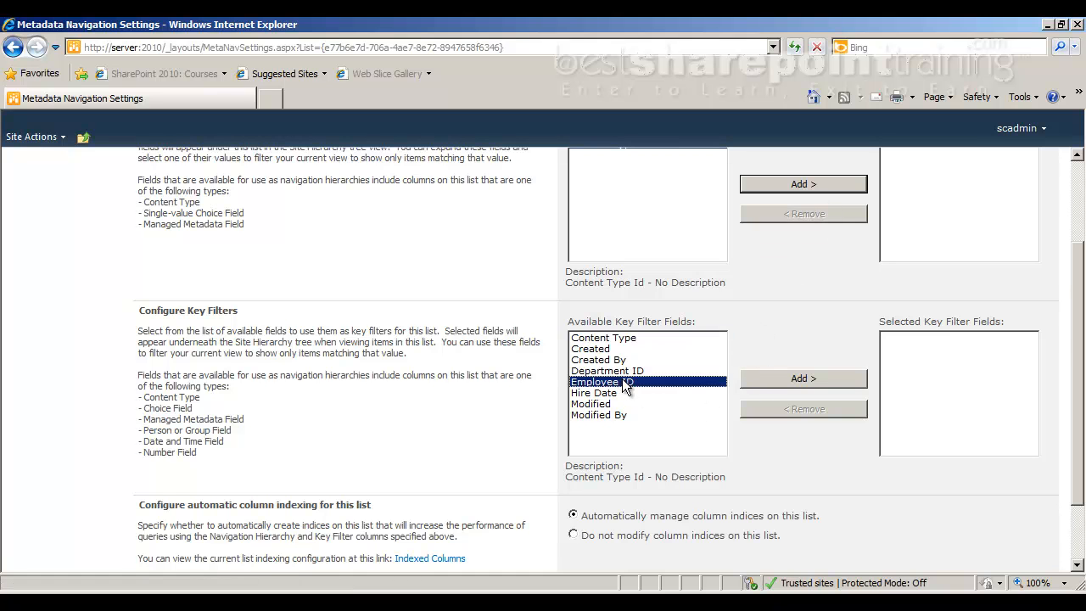
pyautogui.click(620, 393)
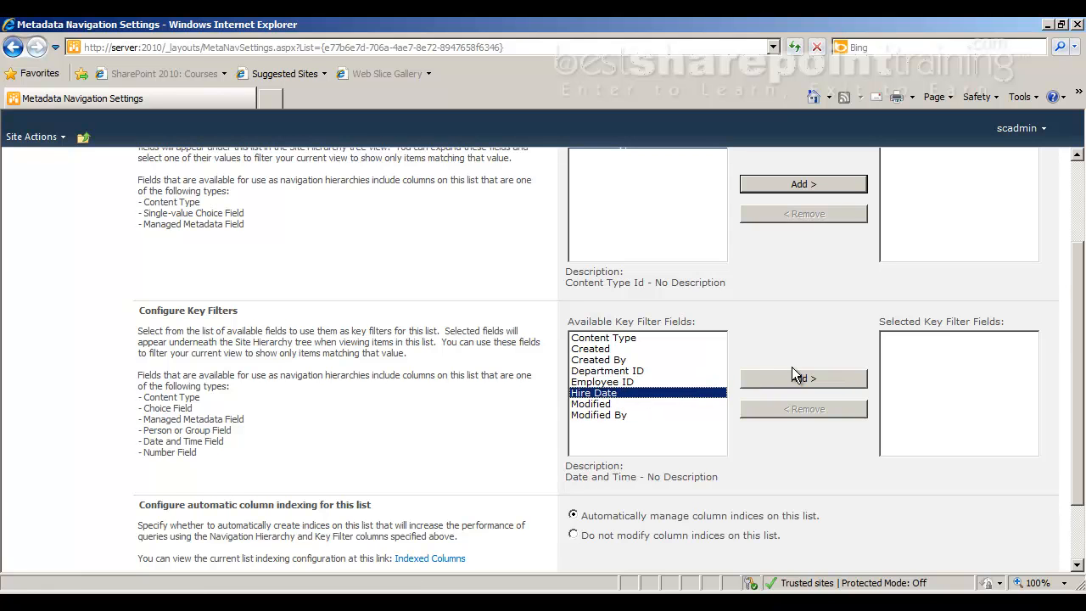
pyautogui.click(791, 378)
# - Add Created By and Employee ID to the selected key filter fields and save the metadata navigation settings
pyautogui.click(611, 360)
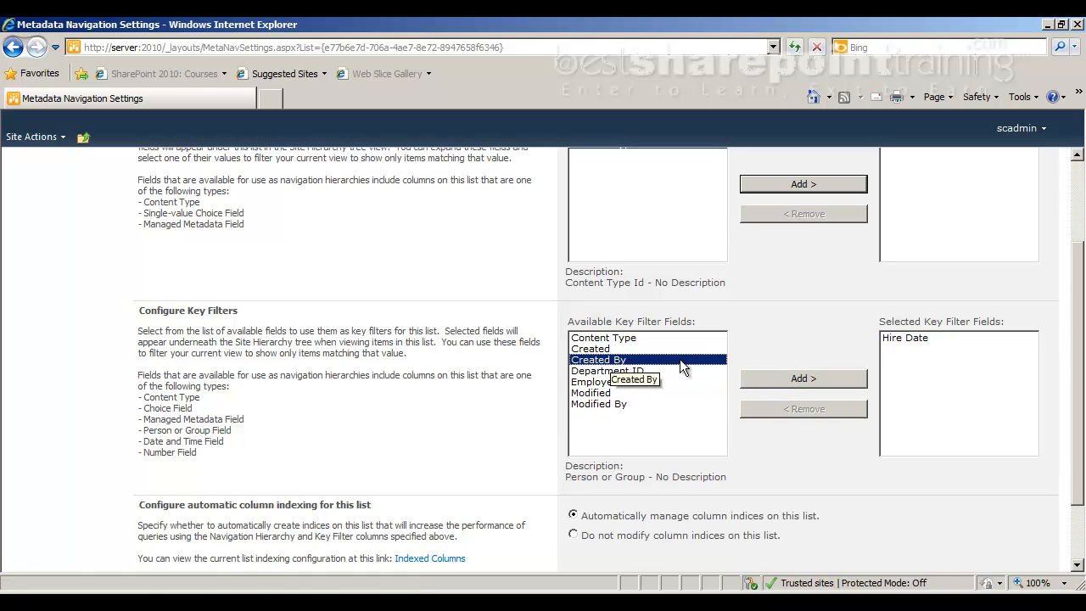
pyautogui.click(814, 379)
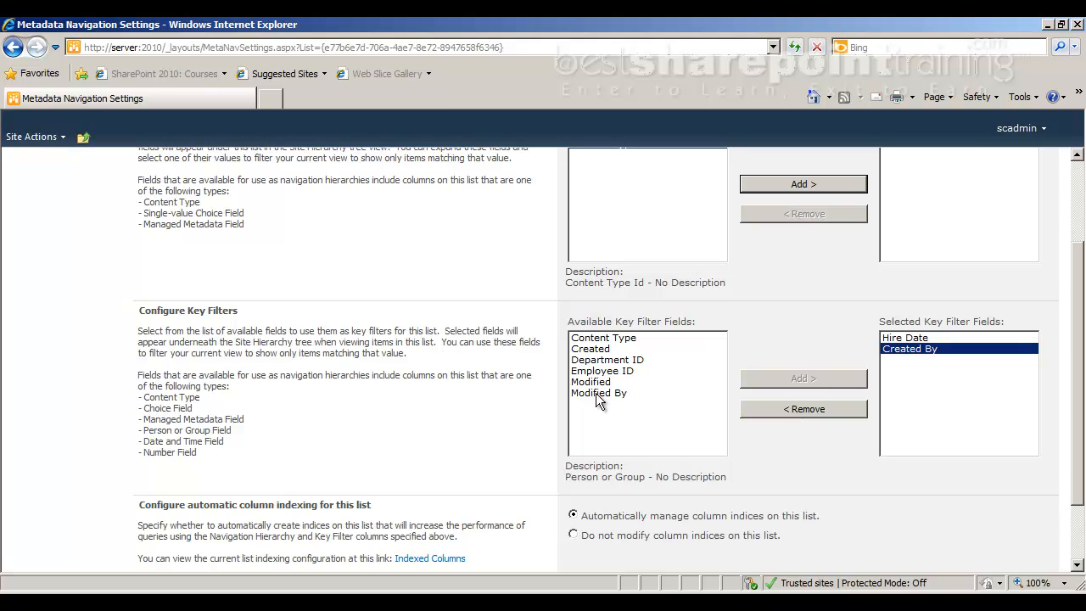
pyautogui.click(628, 370)
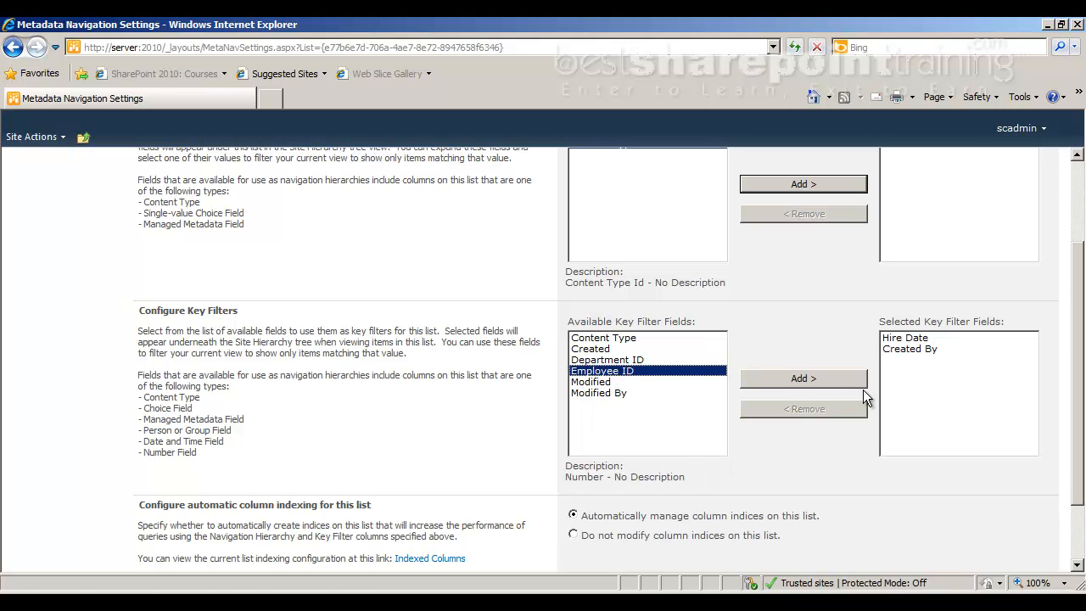
pyautogui.click(833, 383)
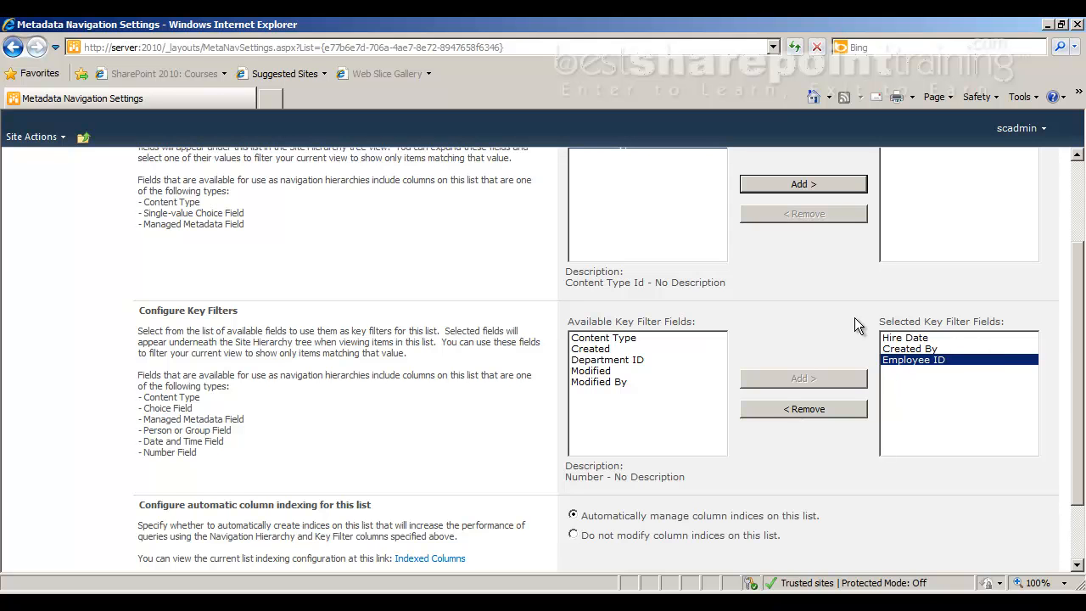
pyautogui.scroll(-2, 817, 297)
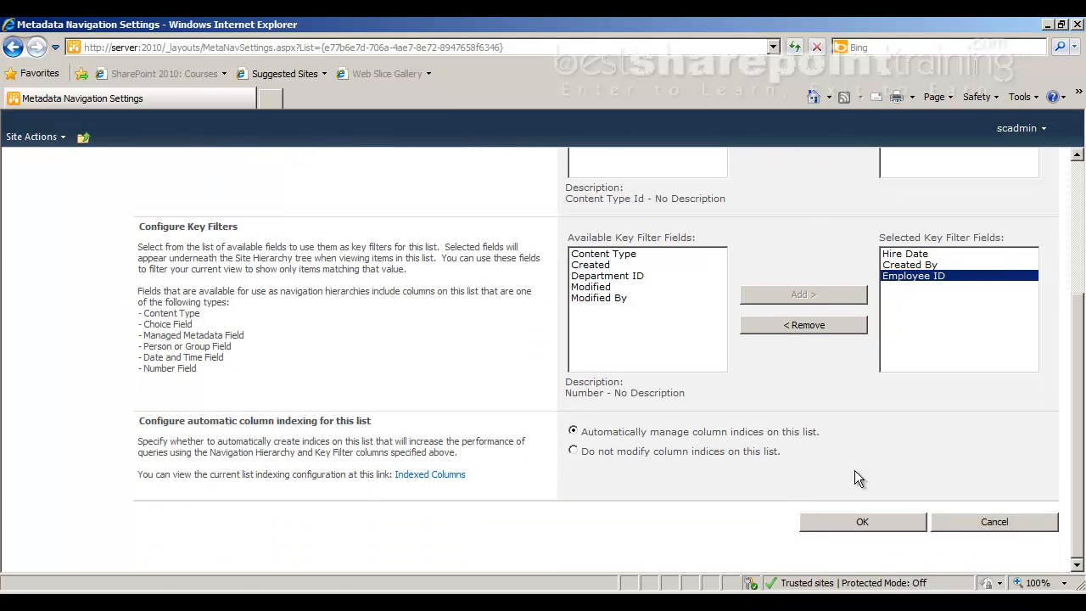
pyautogui.click(859, 524)
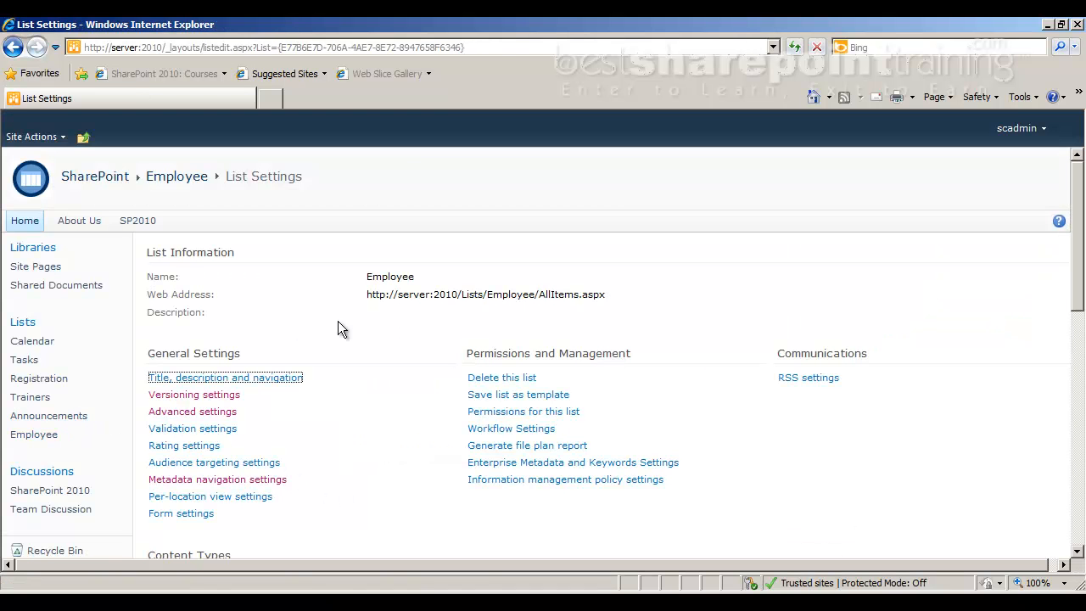
# - Examine the Key Filters on the Employee list page and compare its navigation with the Registration list's
pyautogui.click(34, 435)
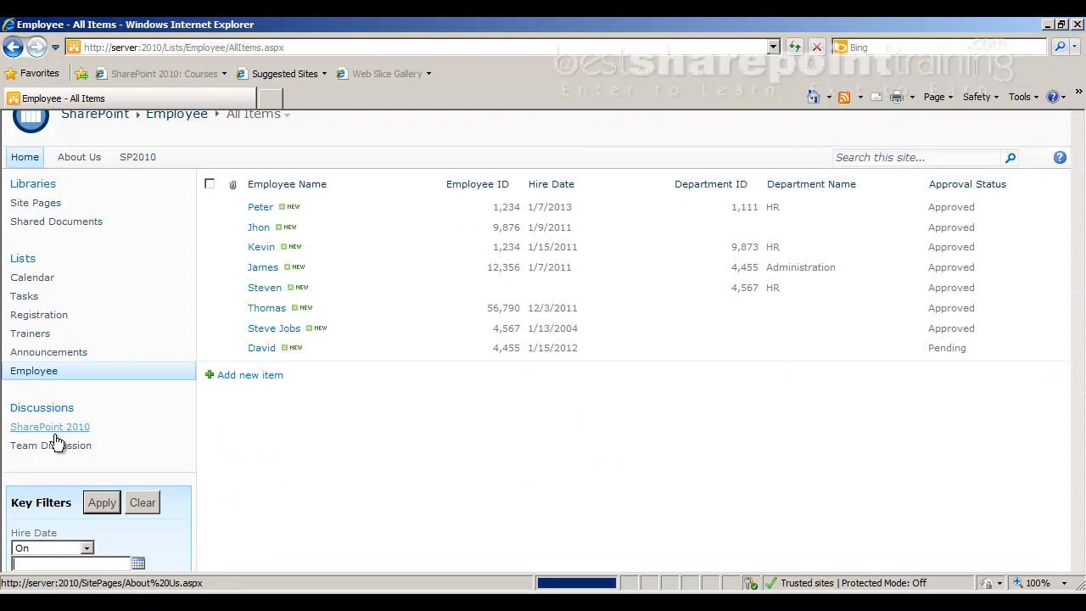
pyautogui.scroll(-4, 73, 293)
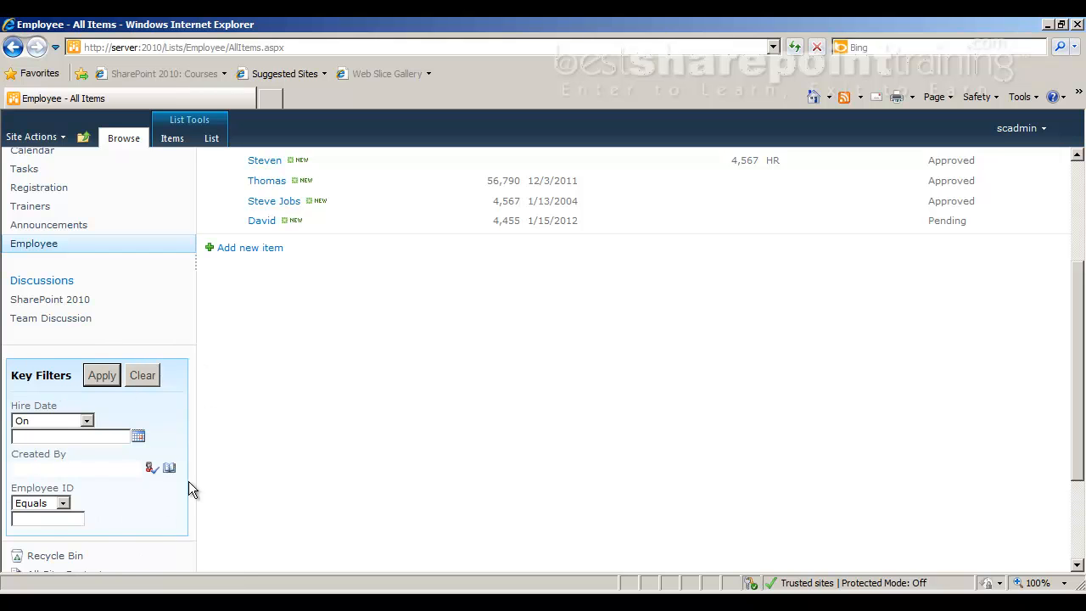
pyautogui.scroll(-3, 123, 436)
pyautogui.scroll(2, 123, 439)
pyautogui.scroll(4, 123, 436)
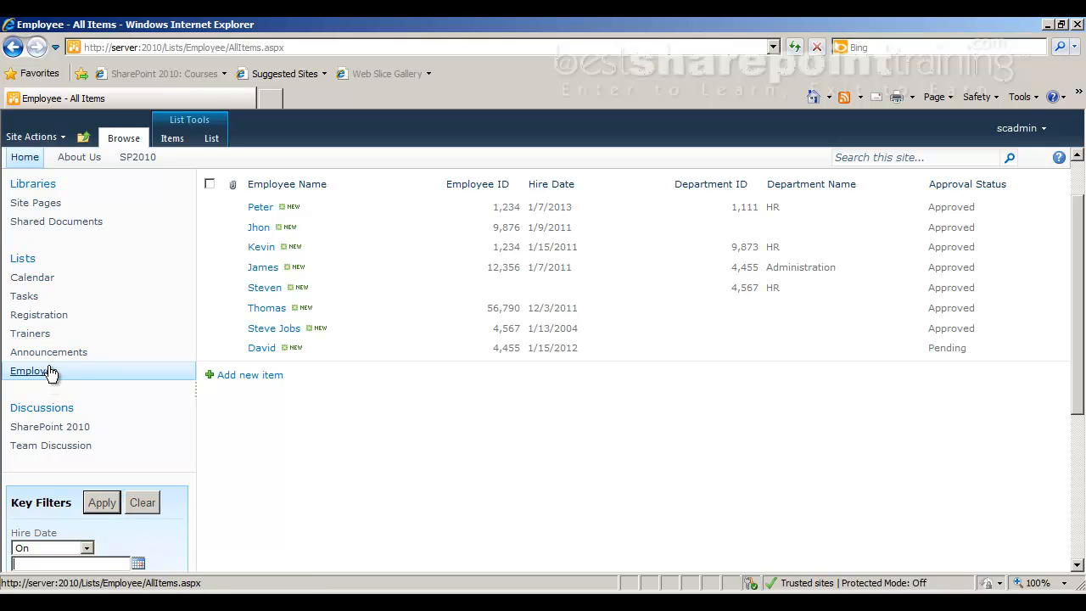
pyautogui.click(44, 321)
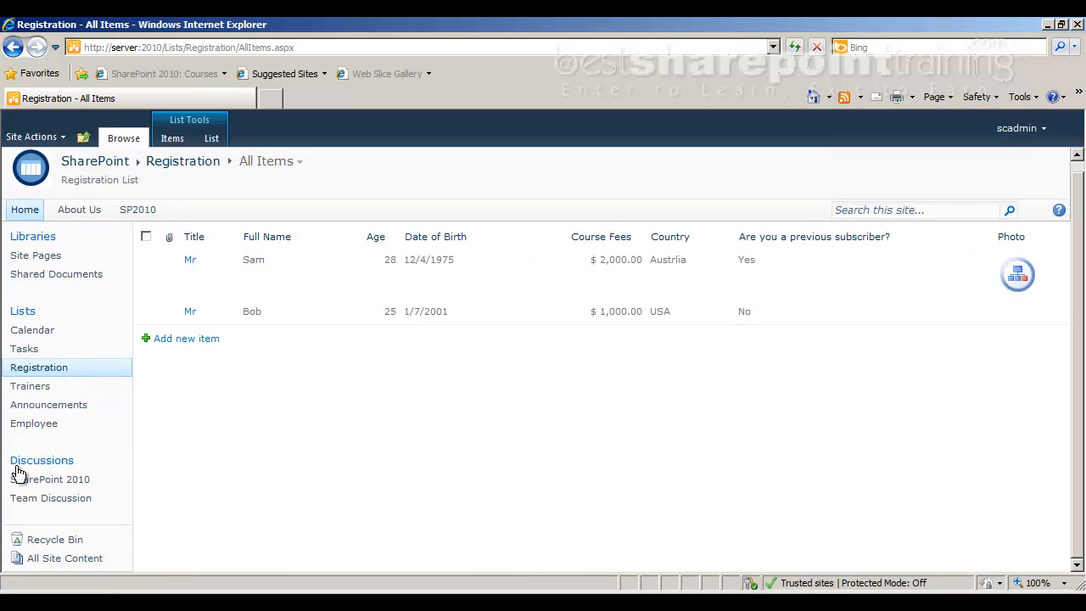
pyautogui.click(33, 425)
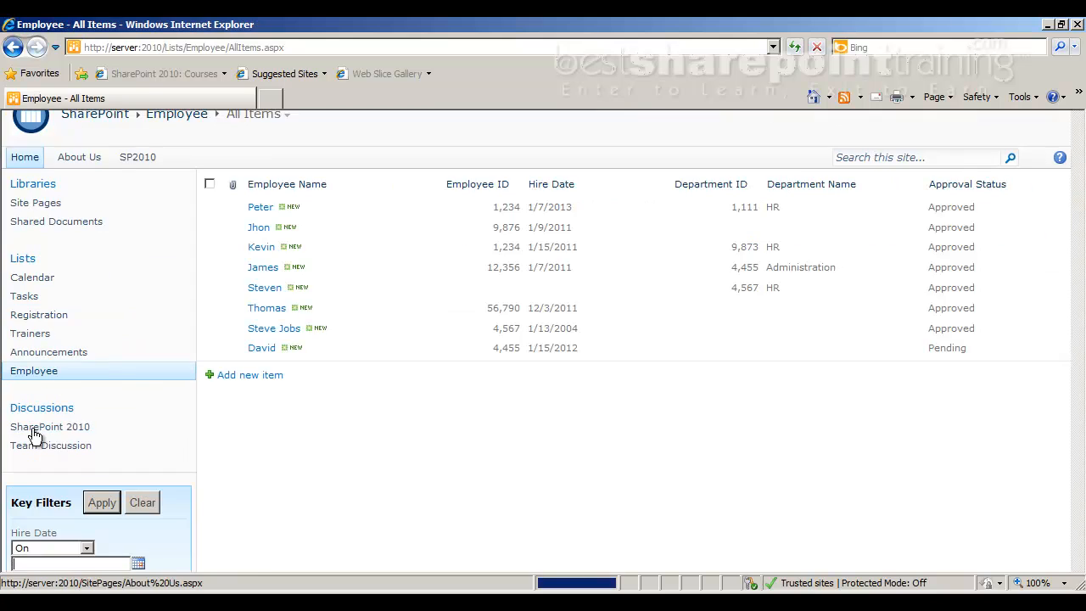
# - Set the Employee ID key filter's comparison condition to At Least
pyautogui.scroll(-3, 72, 483)
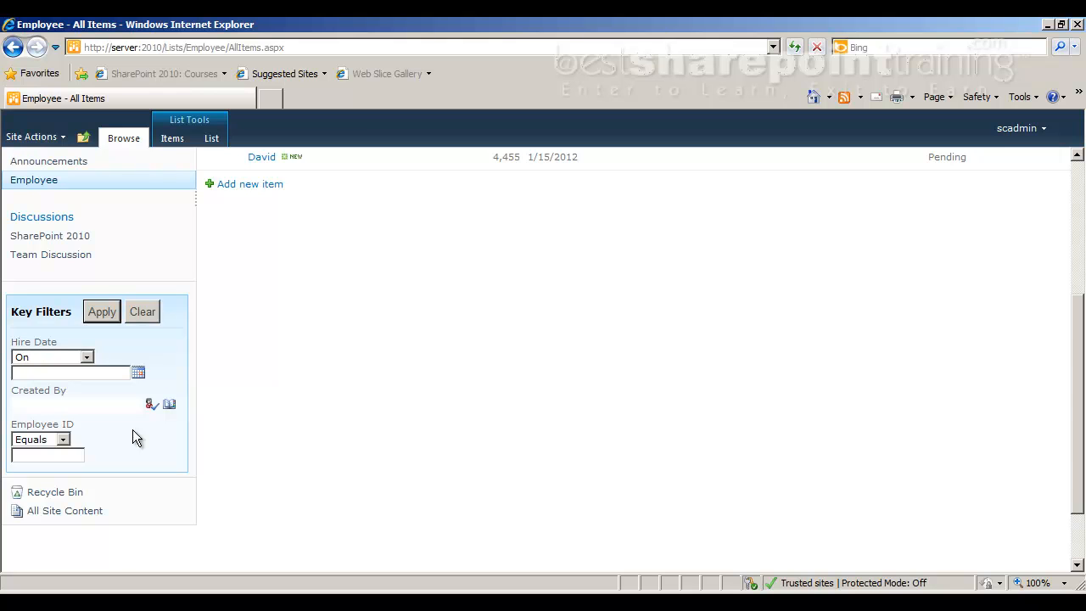
pyautogui.click(62, 441)
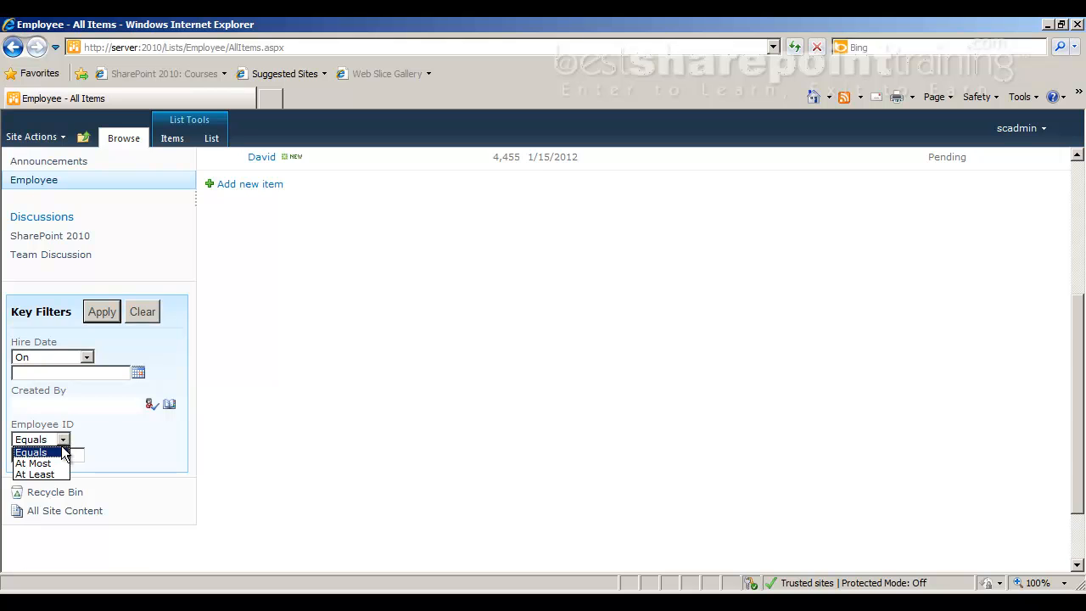
pyautogui.click(62, 454)
pyautogui.click(63, 441)
pyautogui.click(58, 473)
# - Enter the ID of the second employee in the list as the Employee ID filter value and apply the key filters
pyautogui.scroll(3, 444, 367)
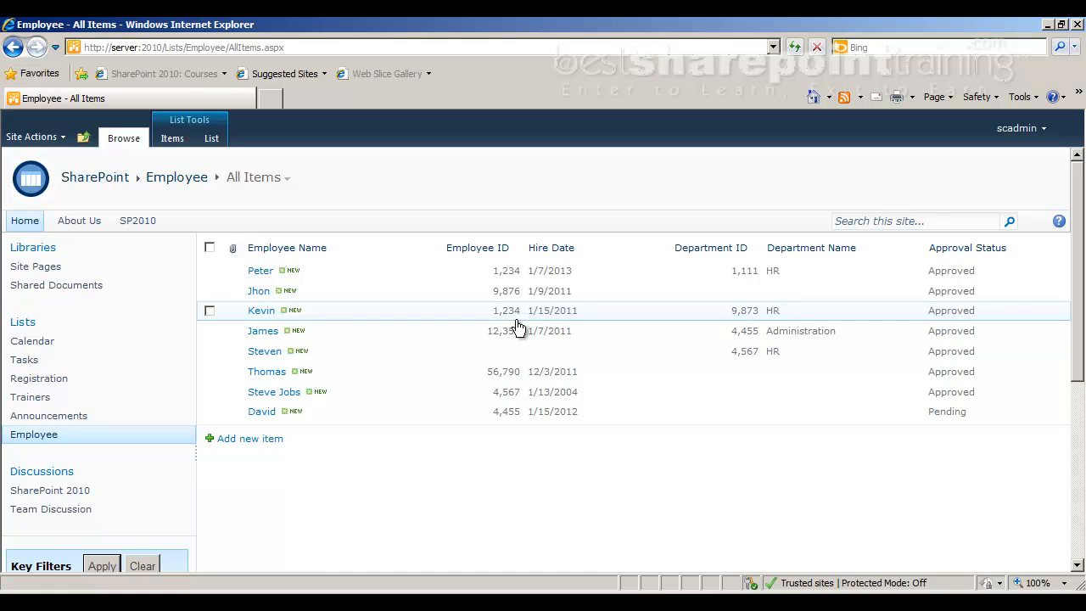
pyautogui.scroll(-3, 169, 455)
pyautogui.click(52, 456)
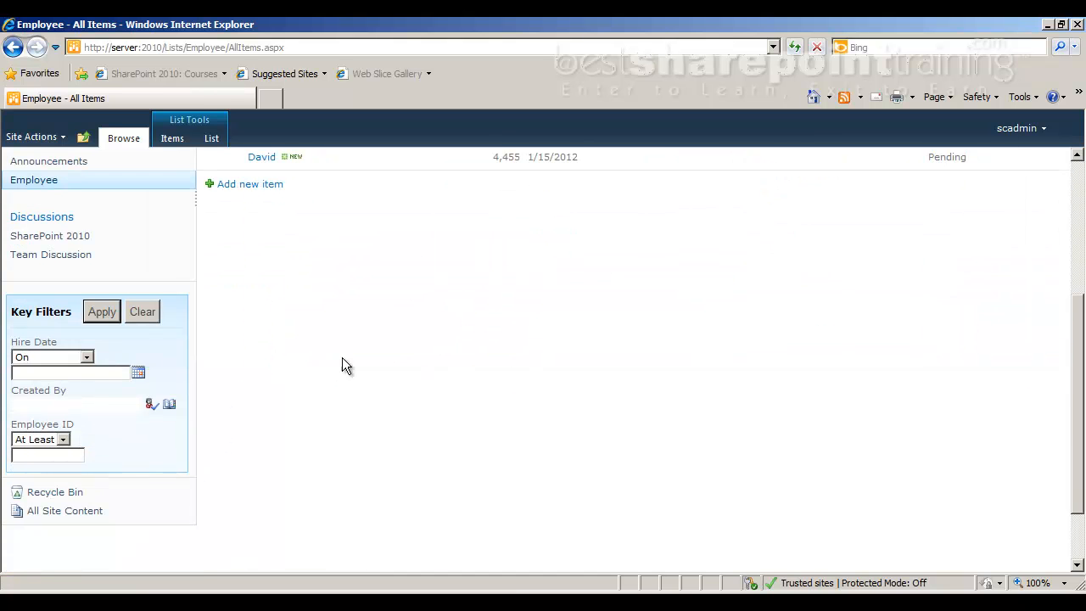
pyautogui.scroll(3, 382, 361)
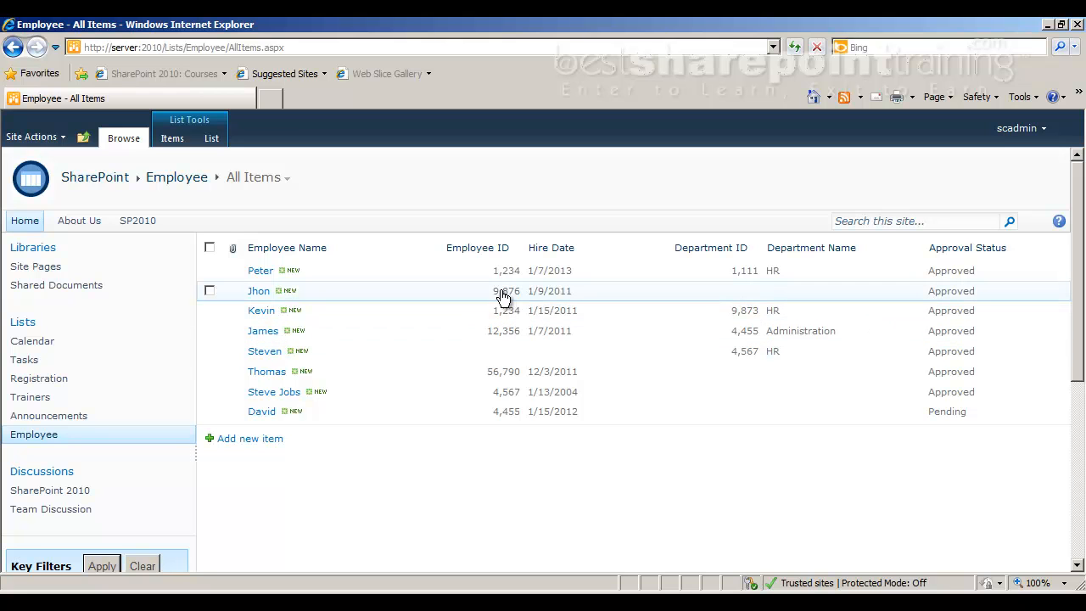
pyautogui.scroll(-3, 282, 447)
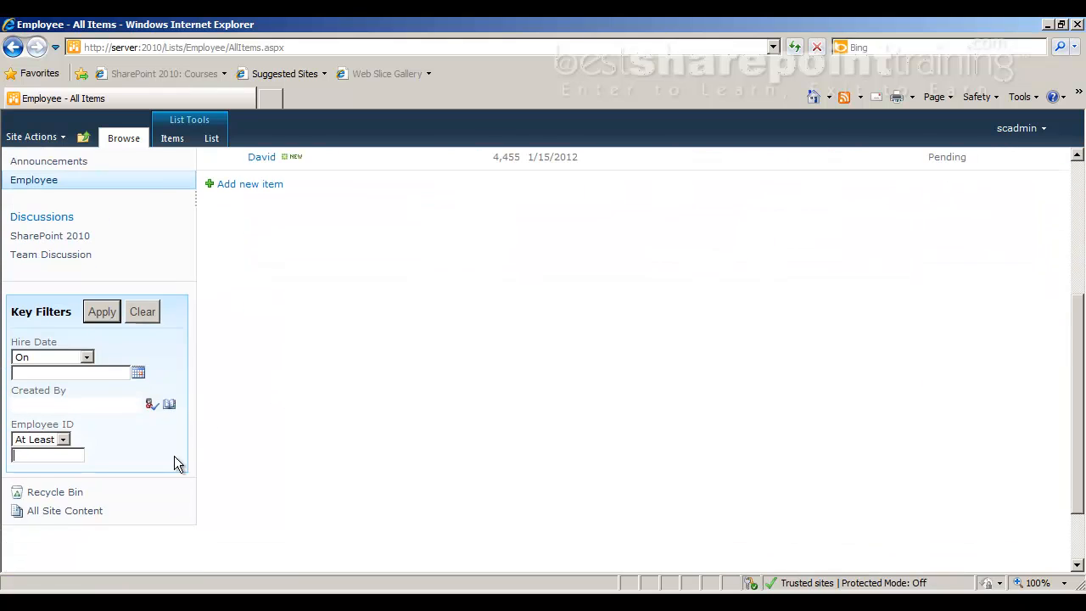
pyautogui.write('9876')
pyautogui.scroll(5, 357, 399)
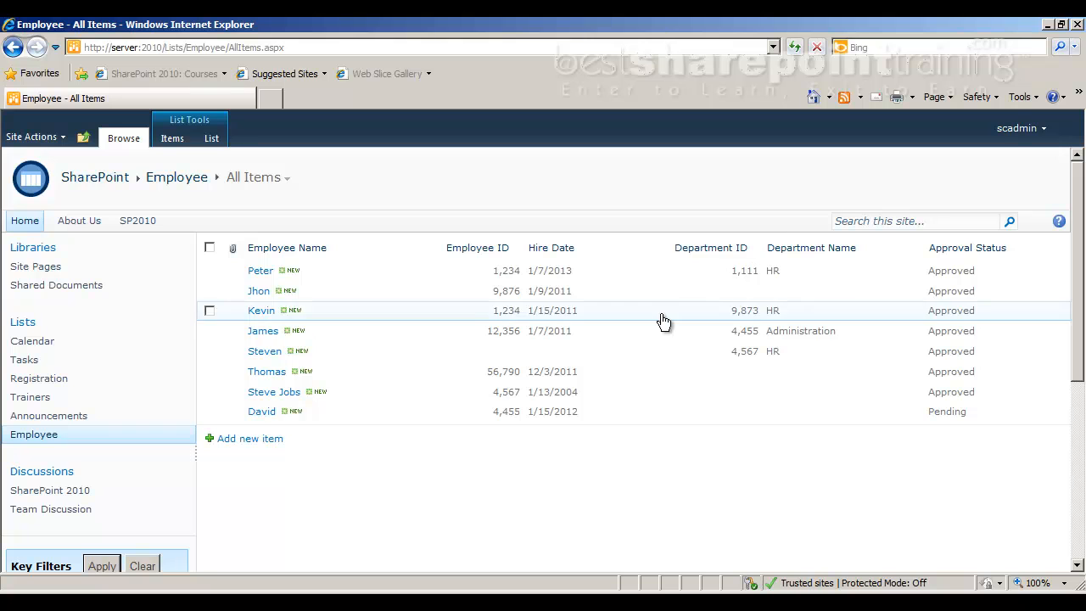
pyautogui.scroll(-3, 307, 436)
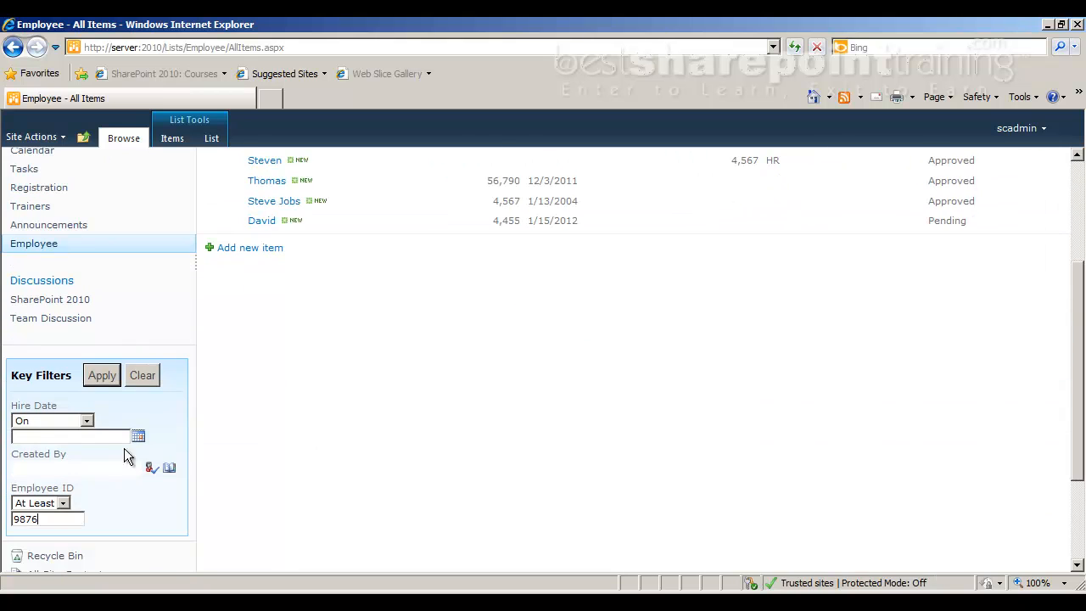
pyautogui.click(100, 391)
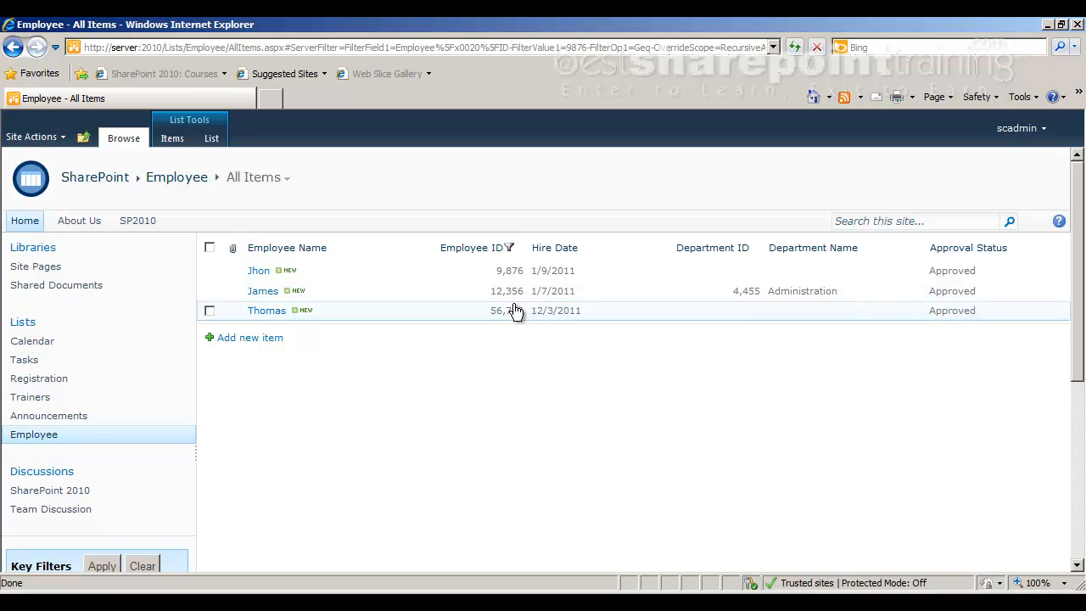
# - Check the sorting and filtering options of the Employee ID column in the filtered Employee list
pyautogui.scroll(-3, 528, 292)
pyautogui.scroll(3, 528, 291)
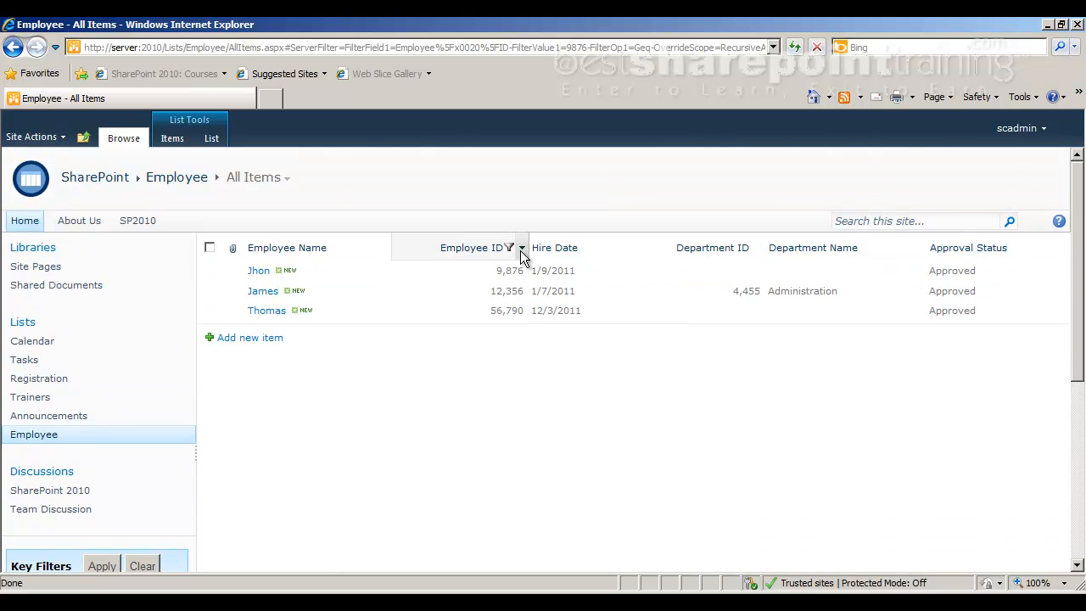
pyautogui.click(521, 251)
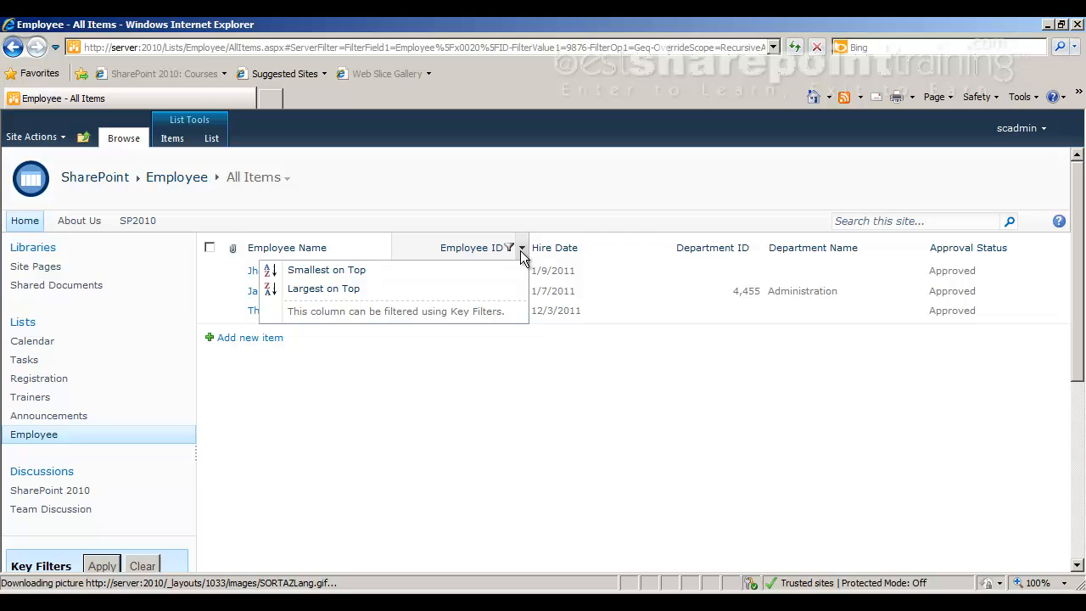
pyautogui.click(487, 381)
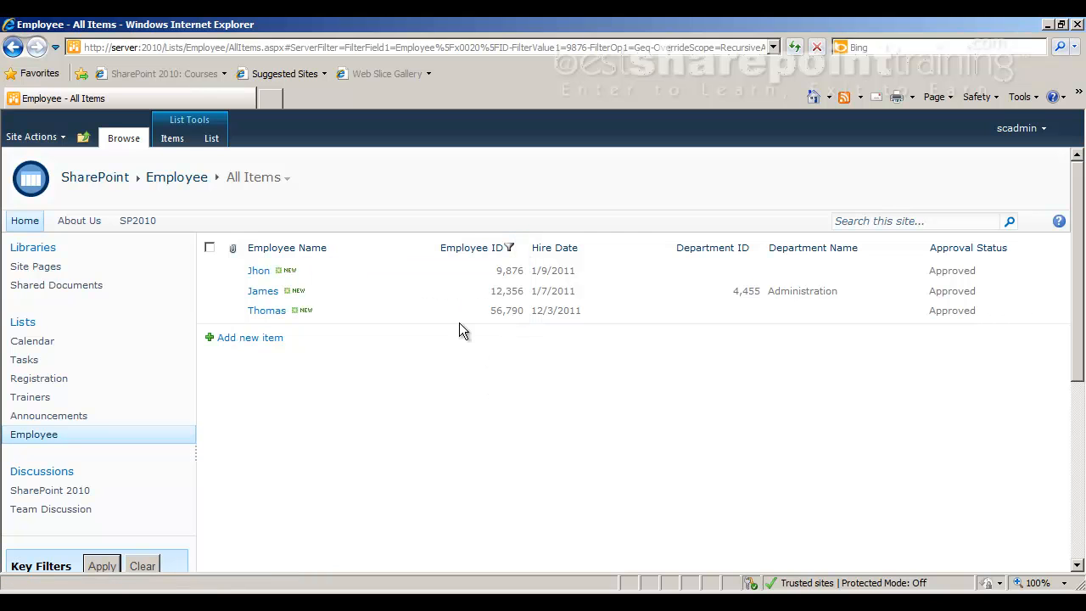
pyautogui.click(521, 251)
# - Clear the applied key filters to show all employees again
pyautogui.scroll(-2, 332, 442)
pyautogui.scroll(-4, 331, 445)
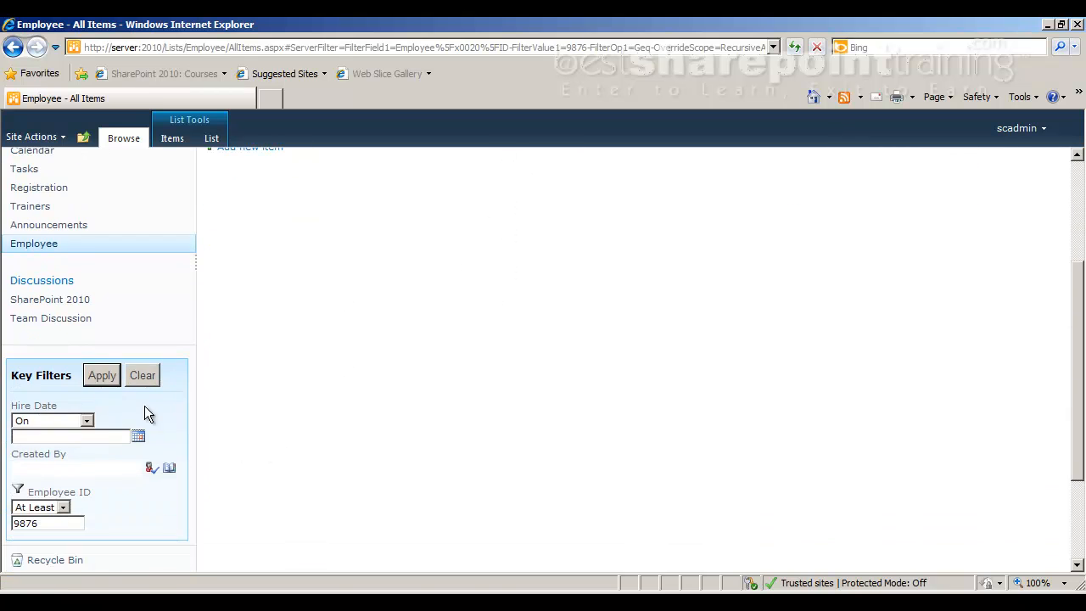
pyautogui.click(143, 379)
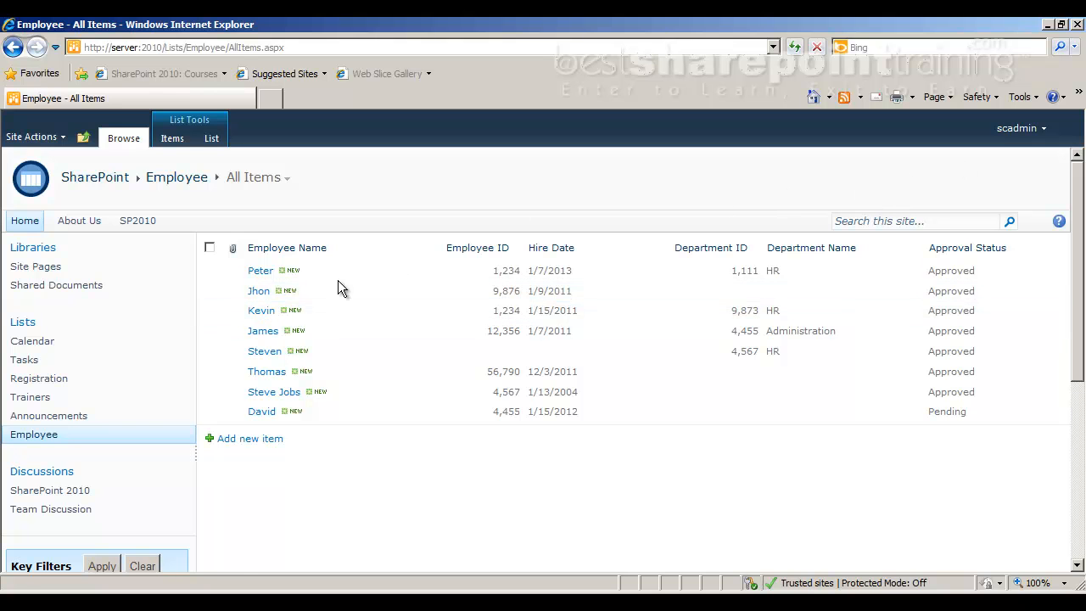
# - Review the key filter fields and place the cursor in the Created By filter
pyautogui.scroll(-5, 187, 448)
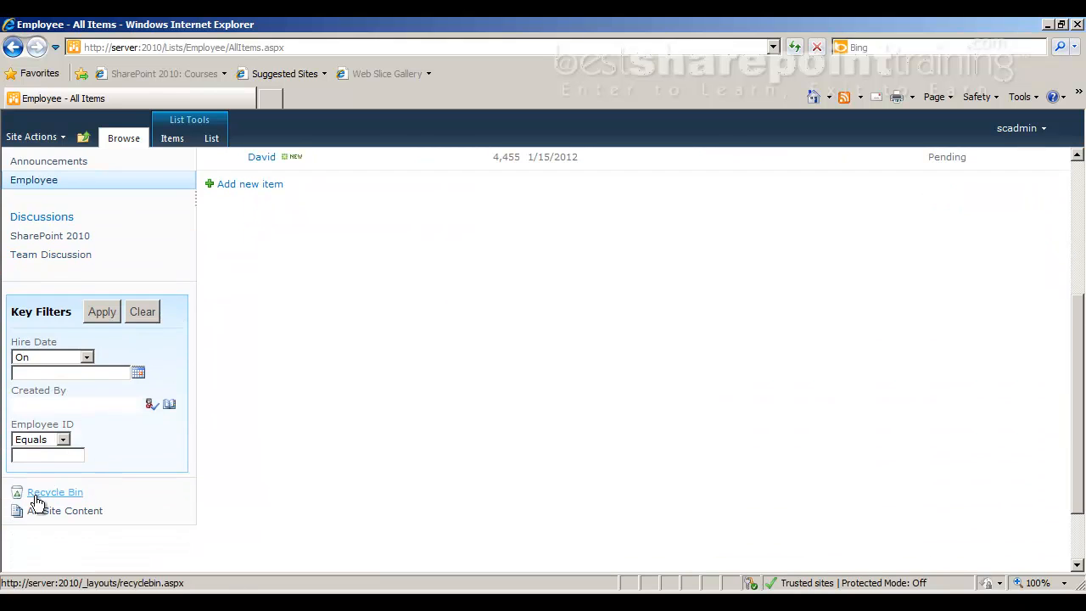
pyautogui.click(107, 404)
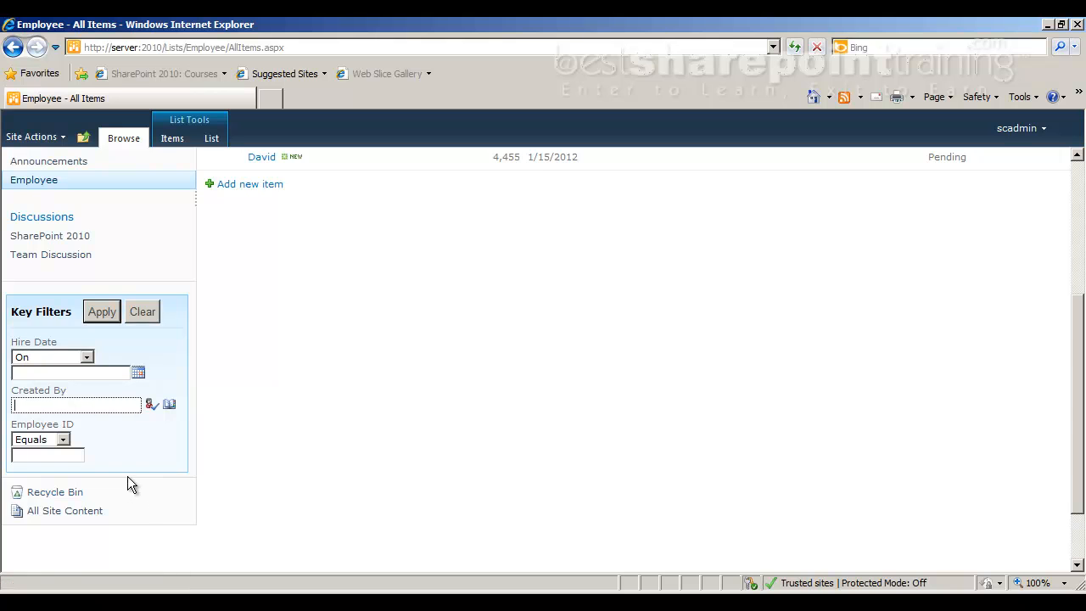
pyautogui.scroll(5, 397, 301)
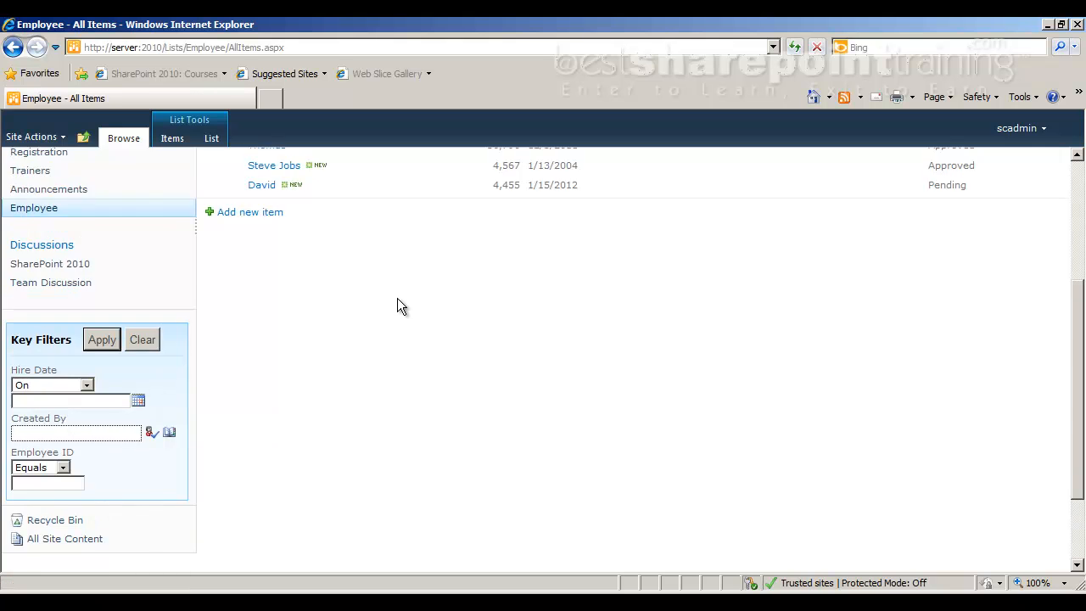